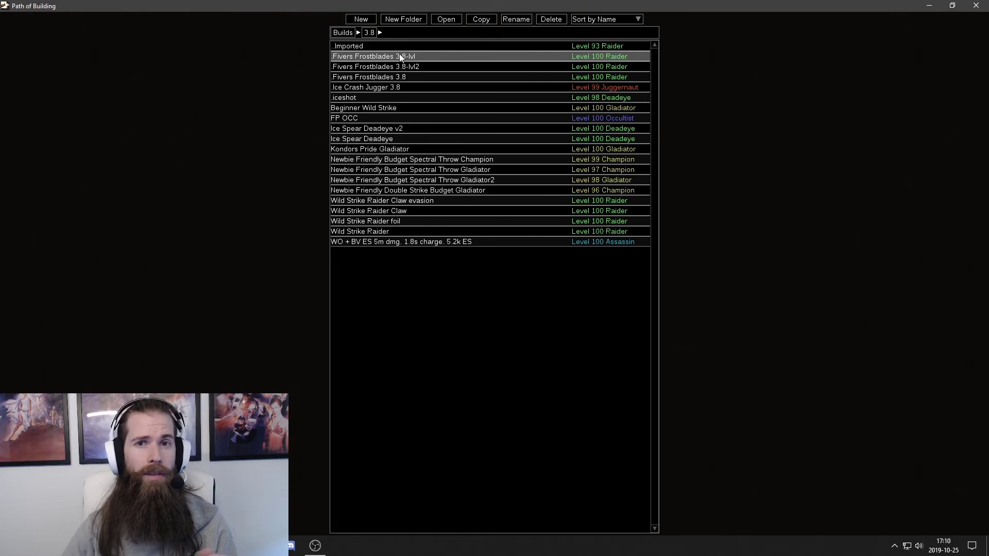
Open the .Fivers Frostblades 3.8-lvl build and pan its passive tree to inspect the allocated nodes.
double_click(400, 55)
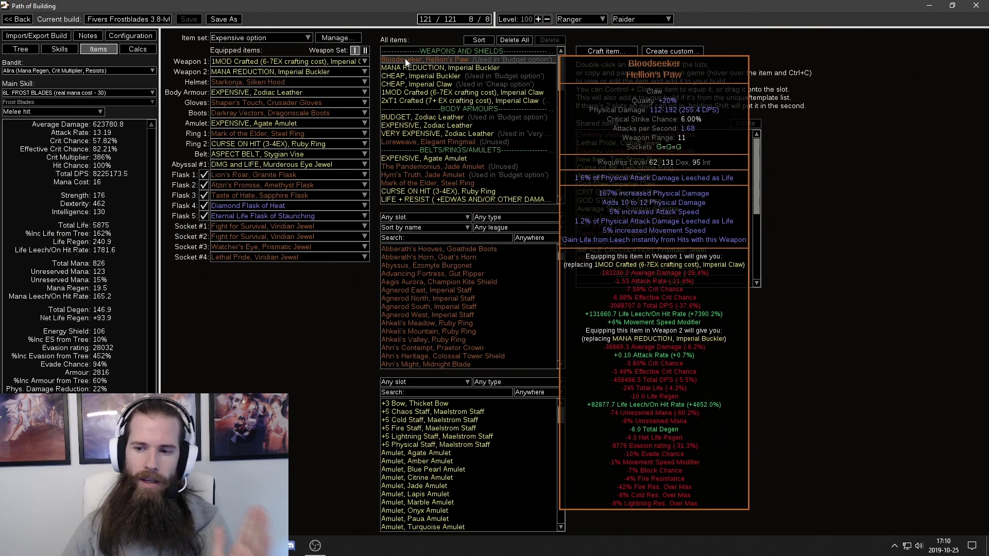
click(29, 48)
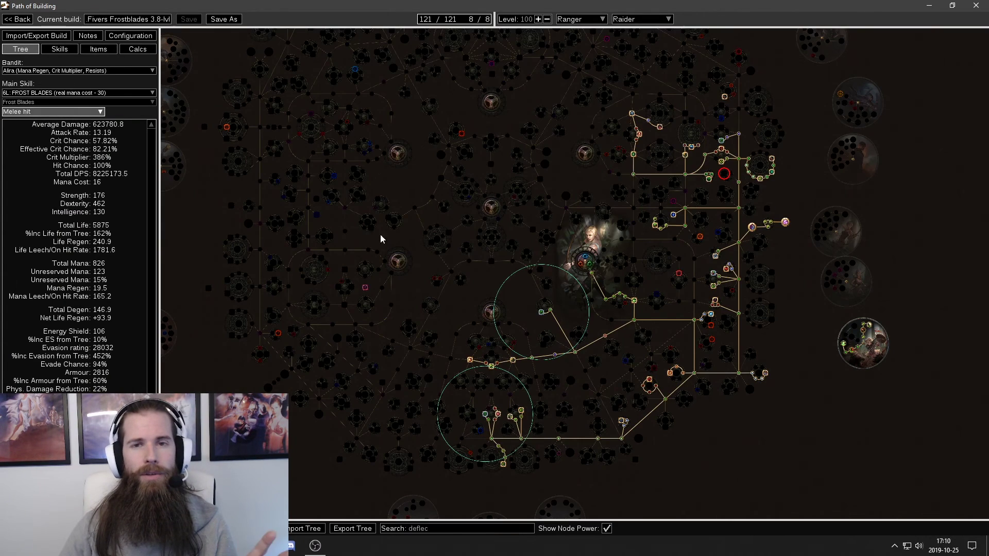
drag(776, 401, 632, 322)
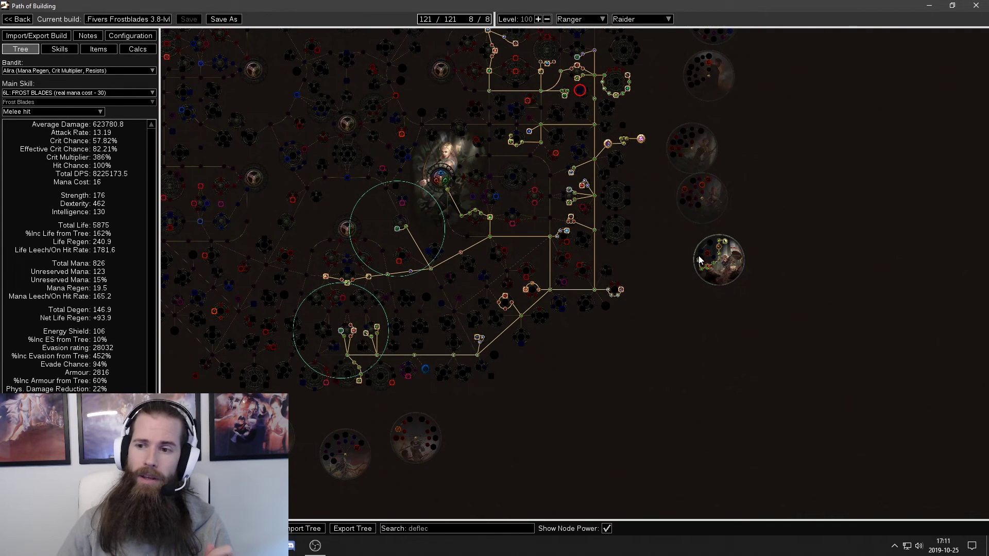
mouse_move(701, 263)
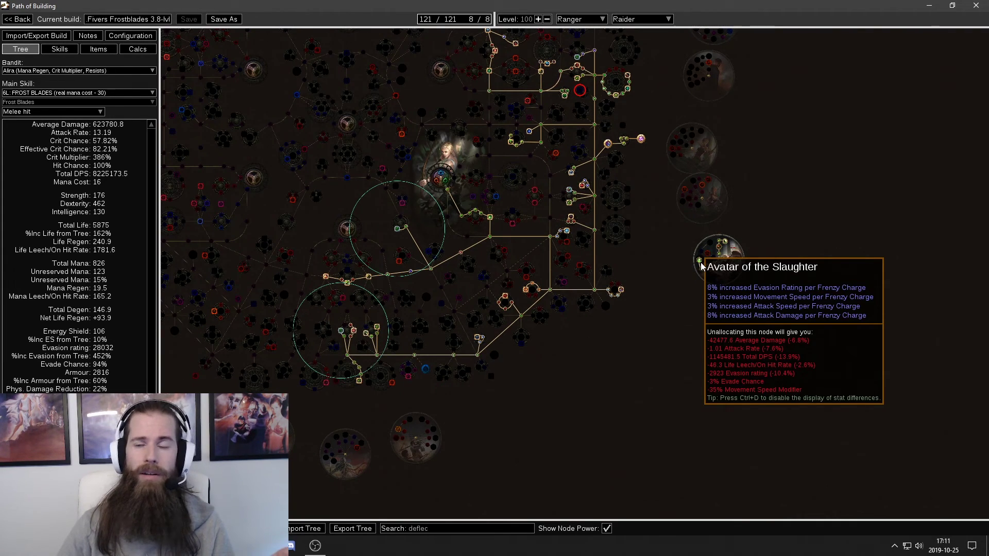
mouse_move(726, 243)
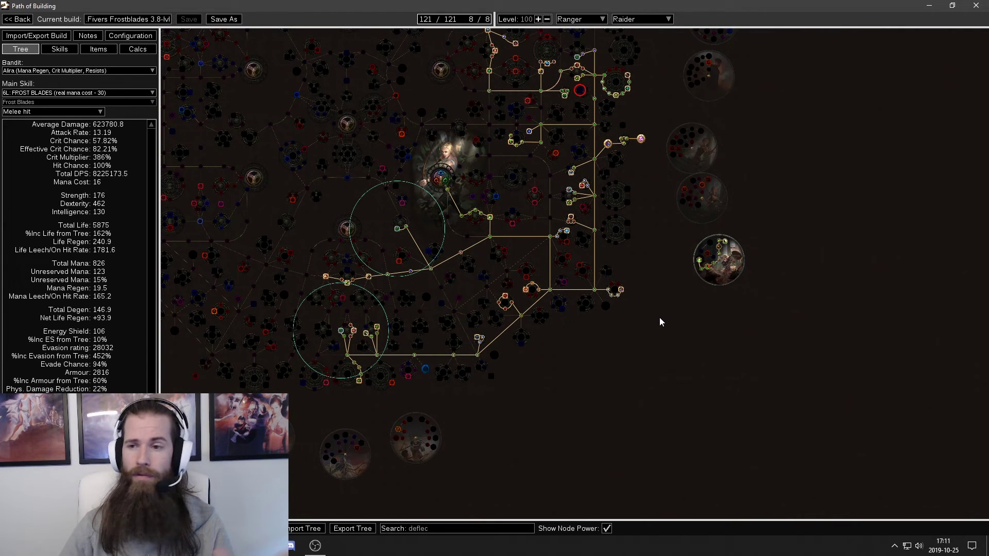
drag(659, 317, 679, 325)
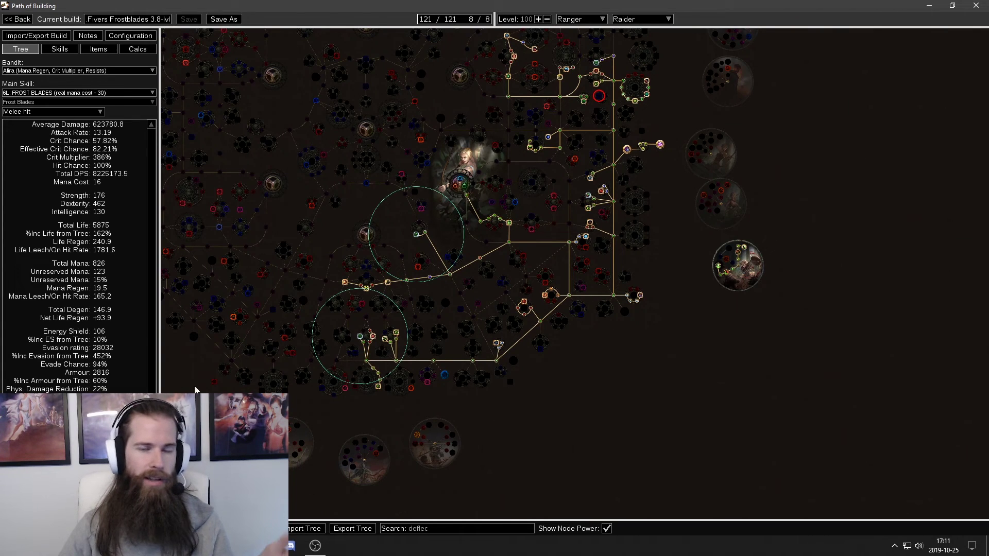
Inspect the 6L: FROST BLADES gem group, then the 4L: BUFFS group's gems.
click(70, 51)
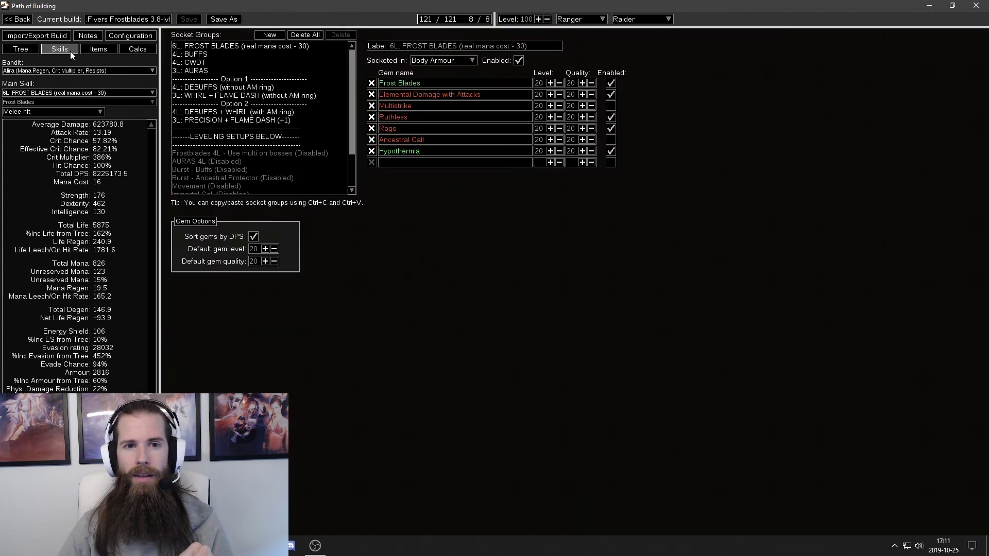
click(248, 46)
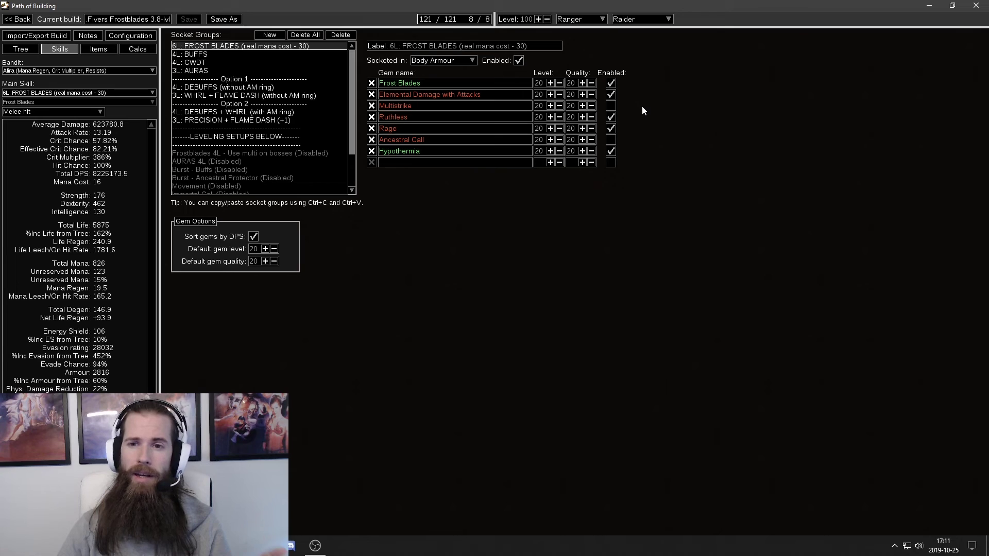
mouse_move(613, 138)
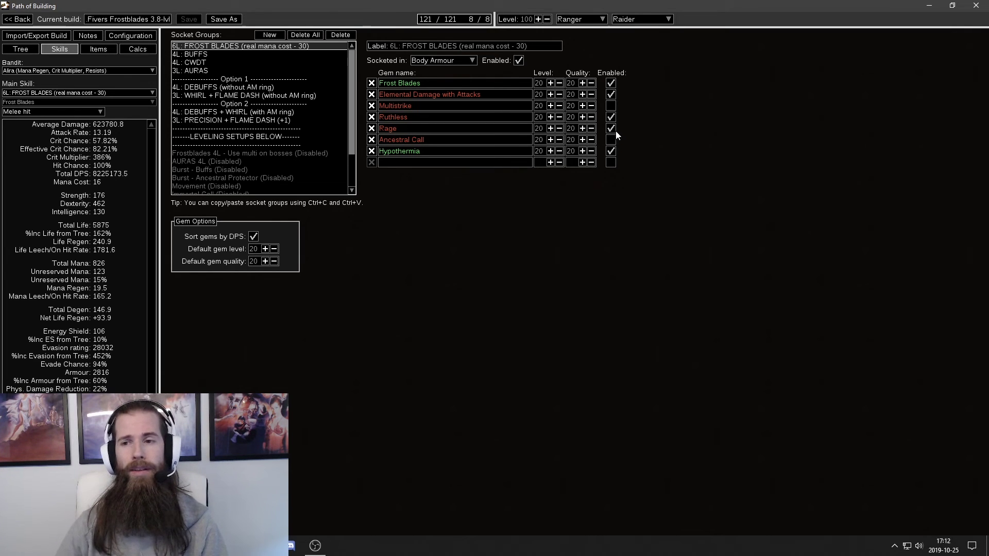
mouse_move(614, 119)
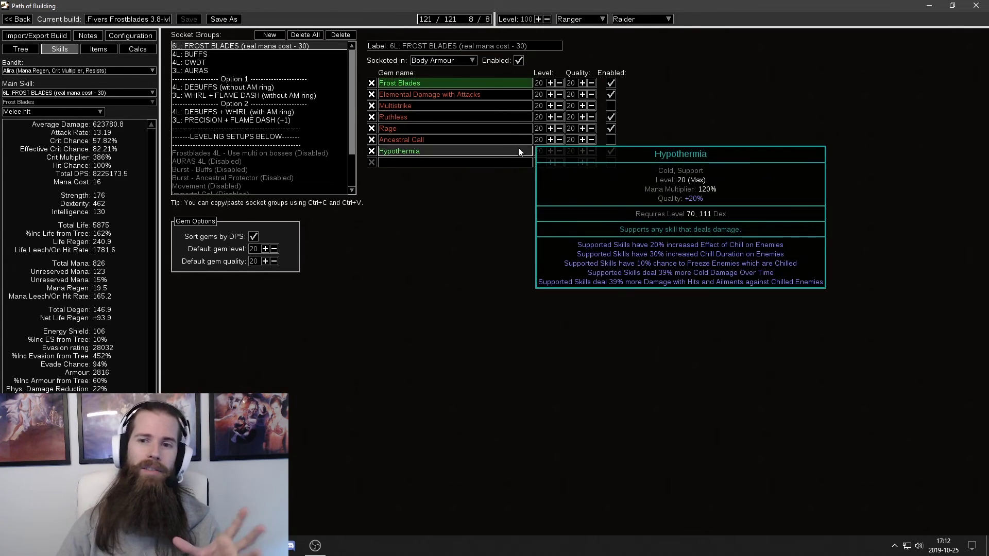
mouse_move(514, 147)
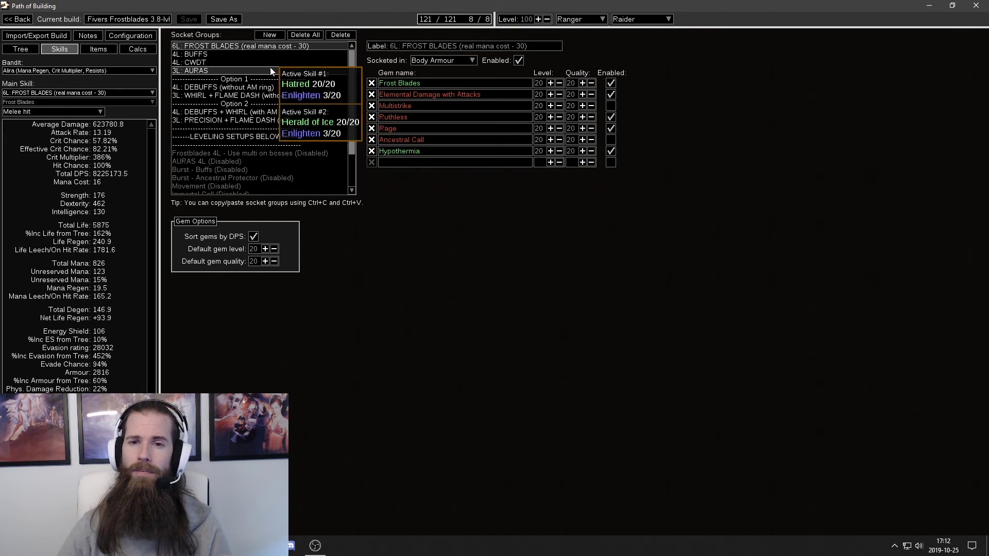
click(234, 53)
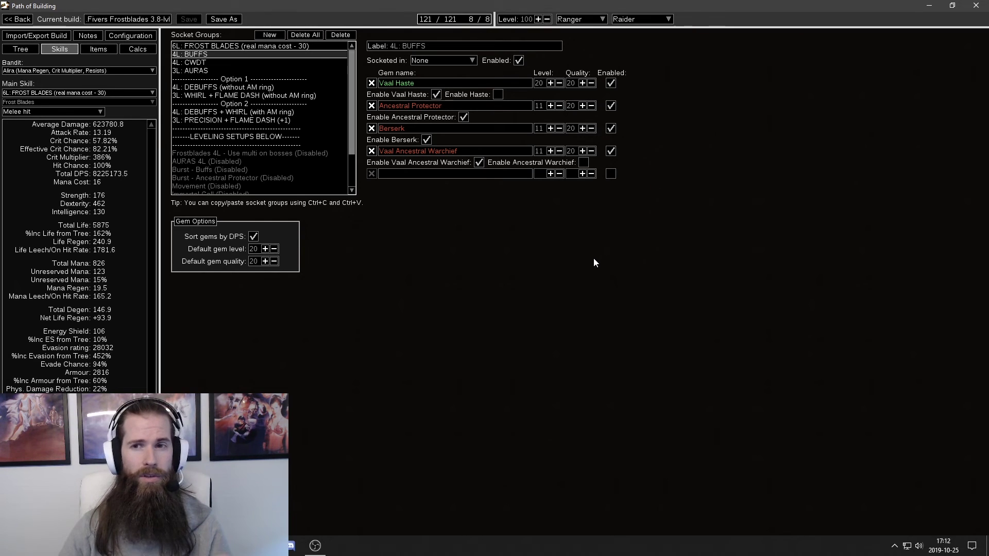
Inspect the 4L: CWDT, 3L: AURAS and both 4L: DEBUFFS groups, then read the build's notes.
click(242, 62)
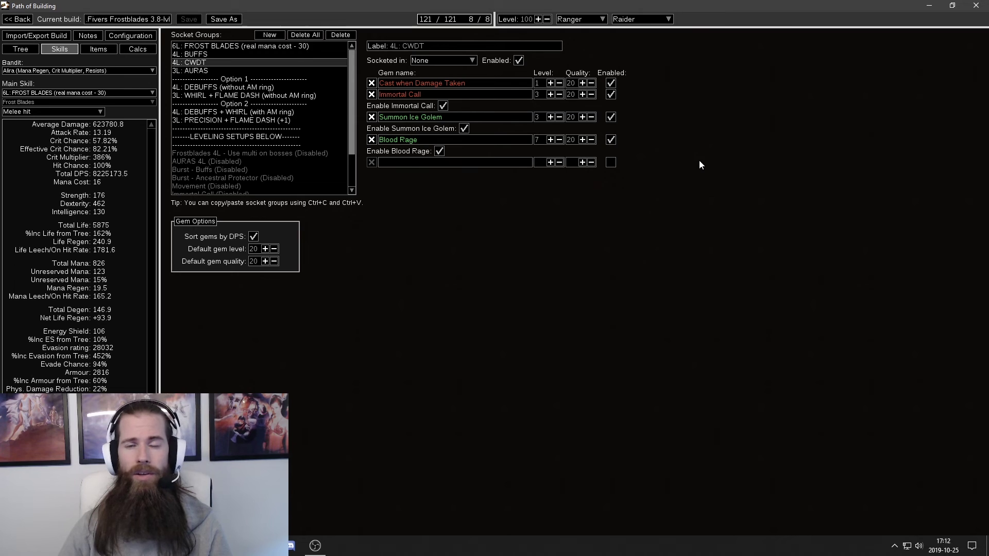
click(230, 71)
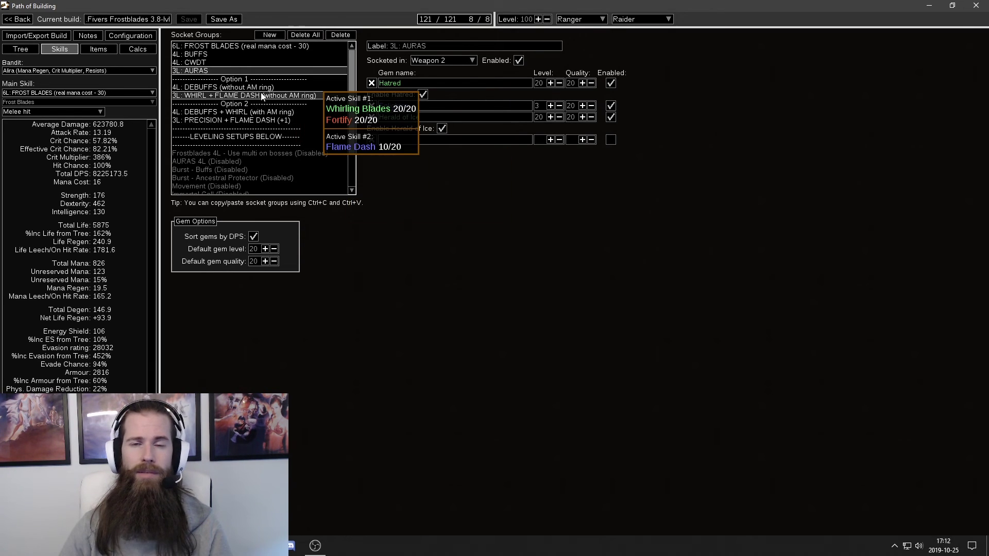
click(275, 80)
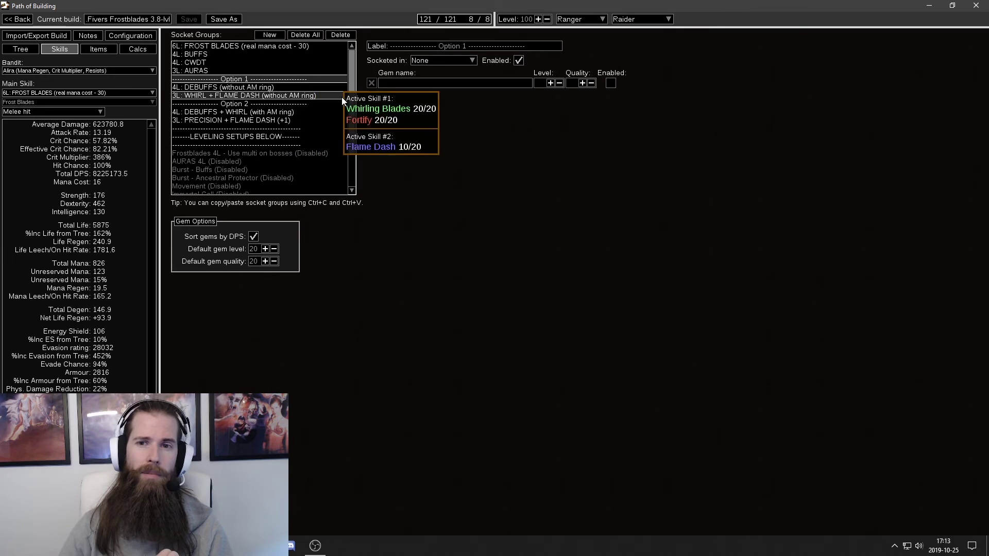
scroll(352, 103, down, 2)
mouse_move(238, 91)
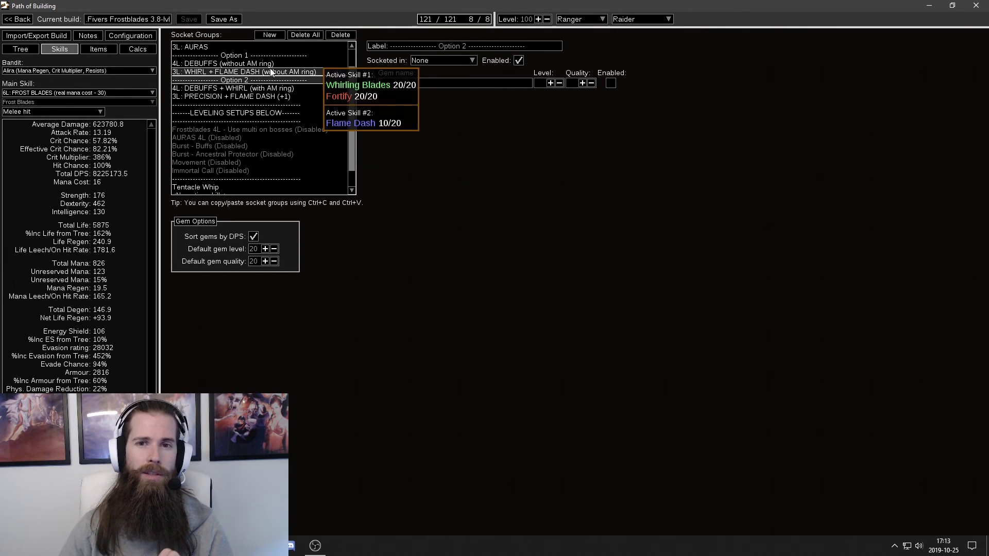
click(270, 64)
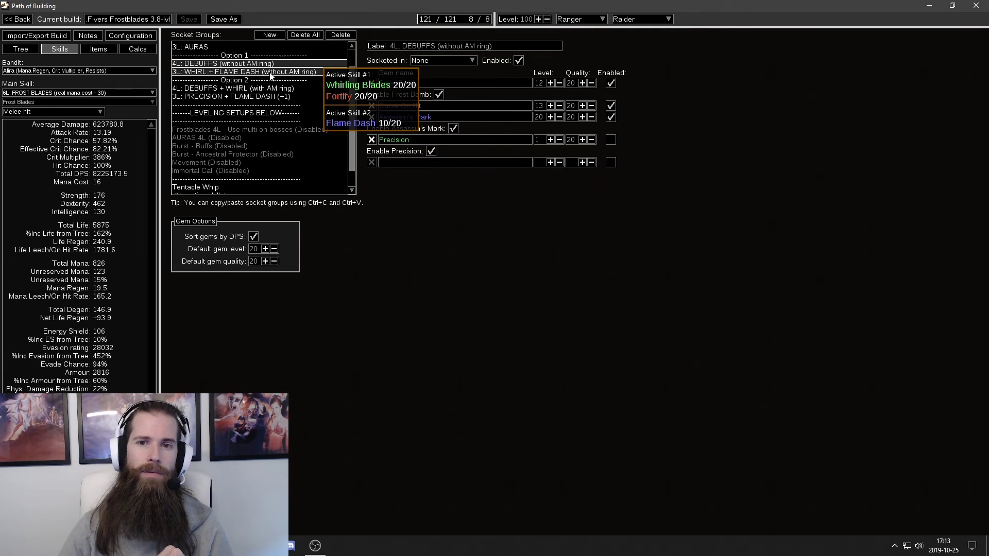
click(272, 88)
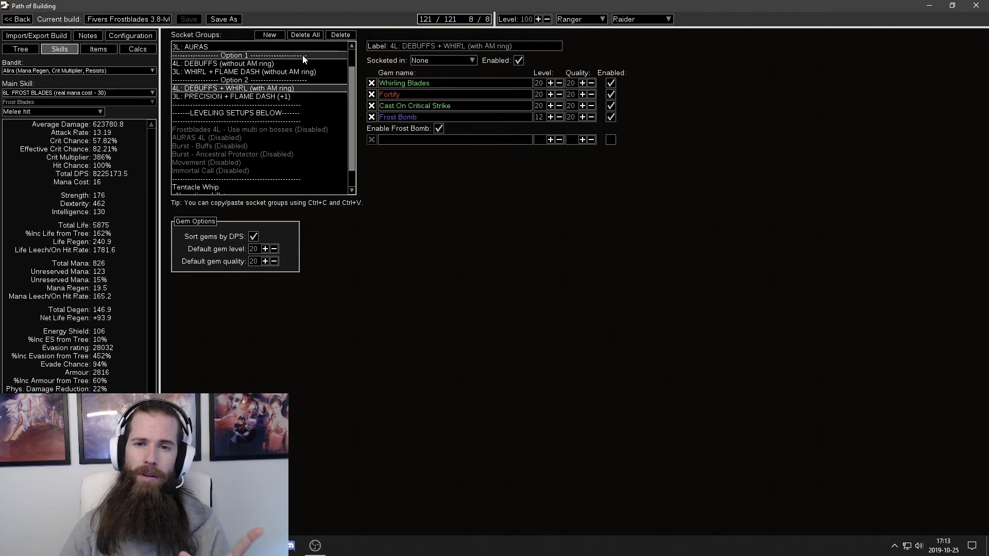
click(88, 36)
mouse_move(982, 119)
mouse_down()
mouse_move(987, 277)
mouse_move(987, 119)
mouse_up()
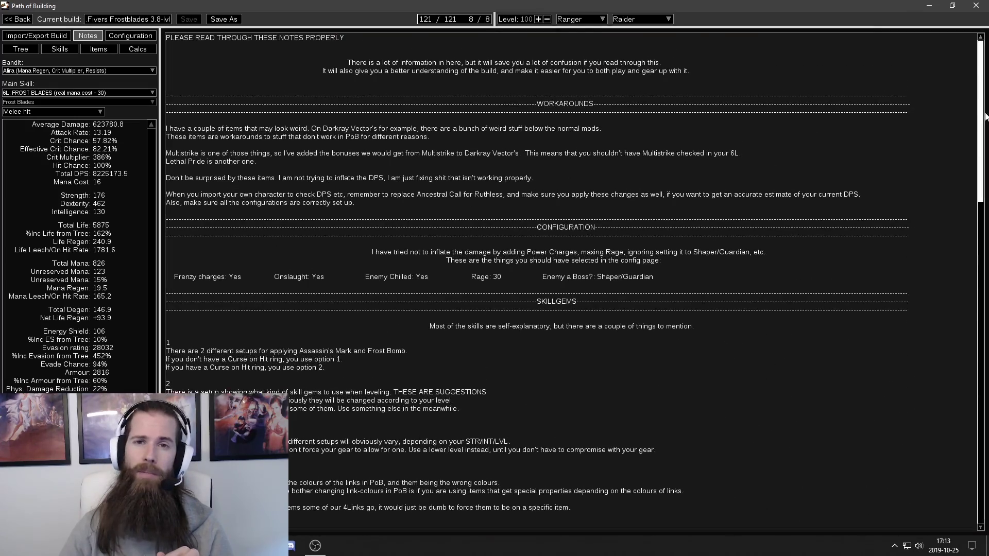
Browse the leveling groups: Immortal Call, Tentacle Whip, Assassin's Mark, and finally Movement (Disabled).
click(66, 48)
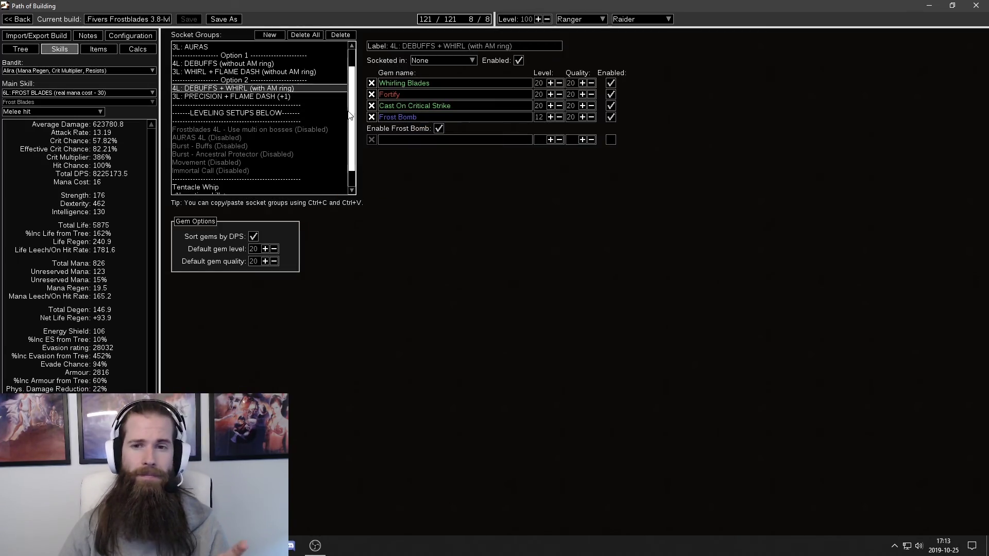
scroll(352, 143, down, 1)
click(237, 91)
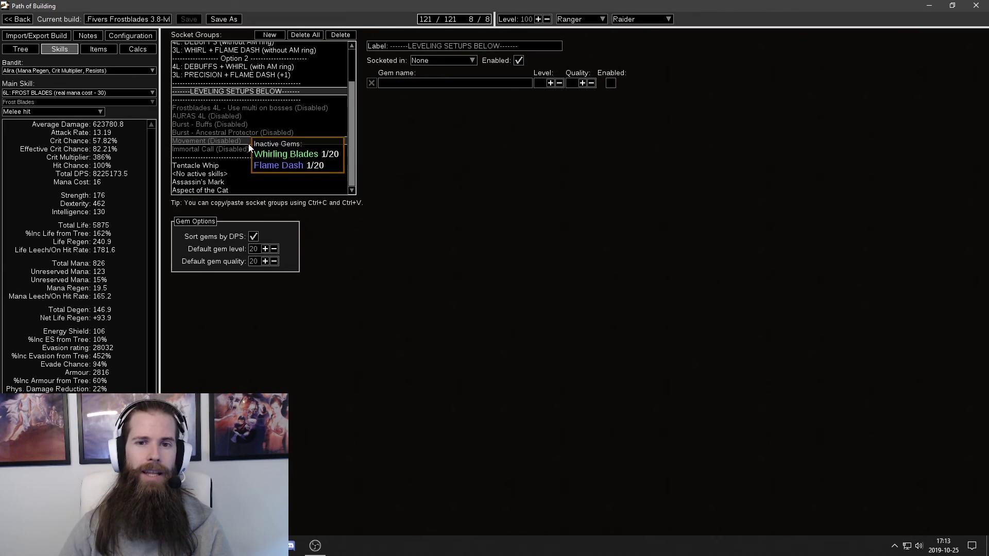
click(253, 149)
click(227, 166)
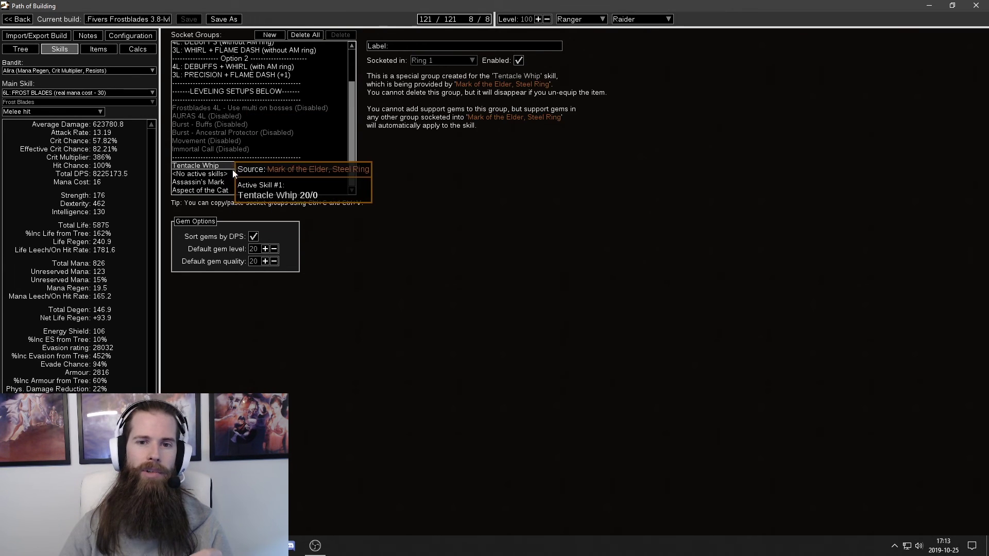
click(232, 190)
click(235, 182)
click(234, 177)
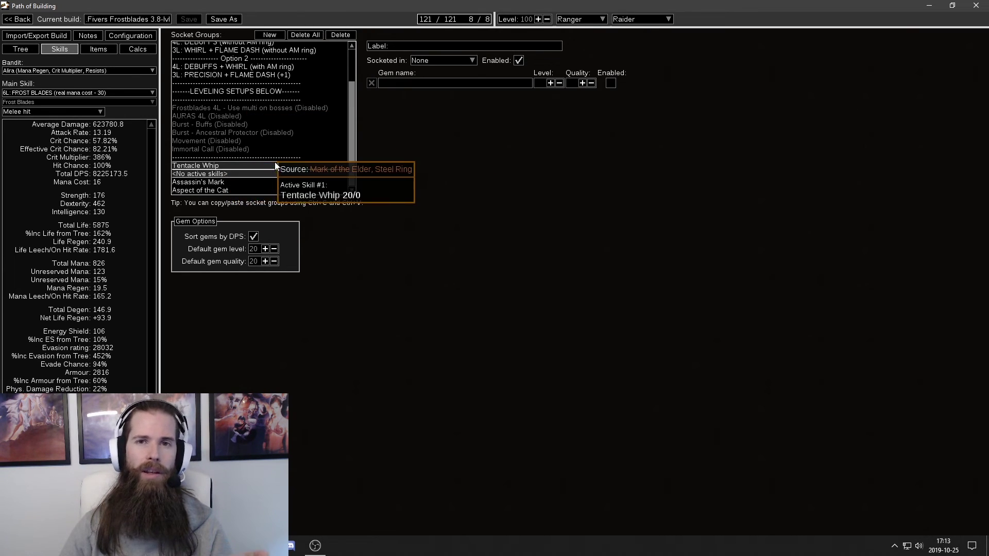
click(330, 140)
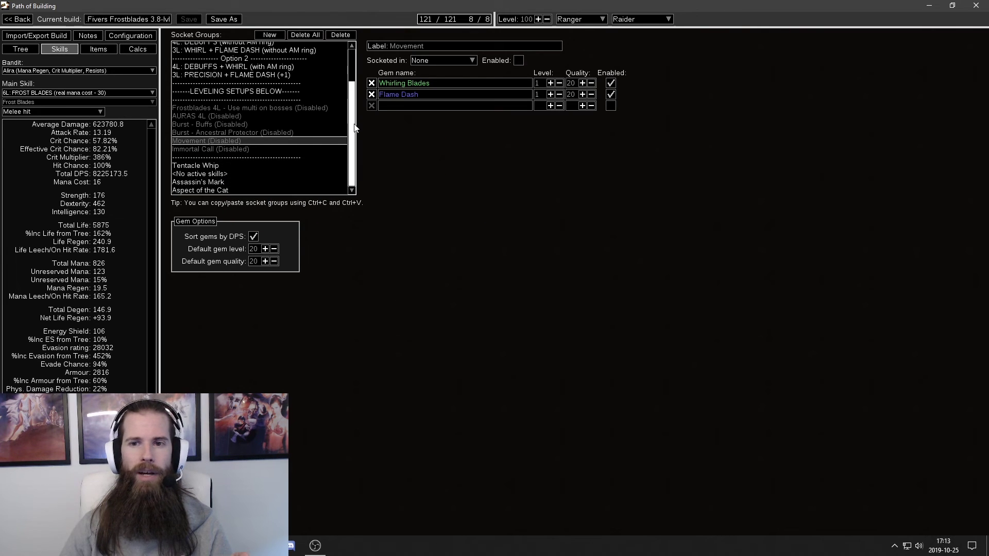
scroll(309, 144, up, 3)
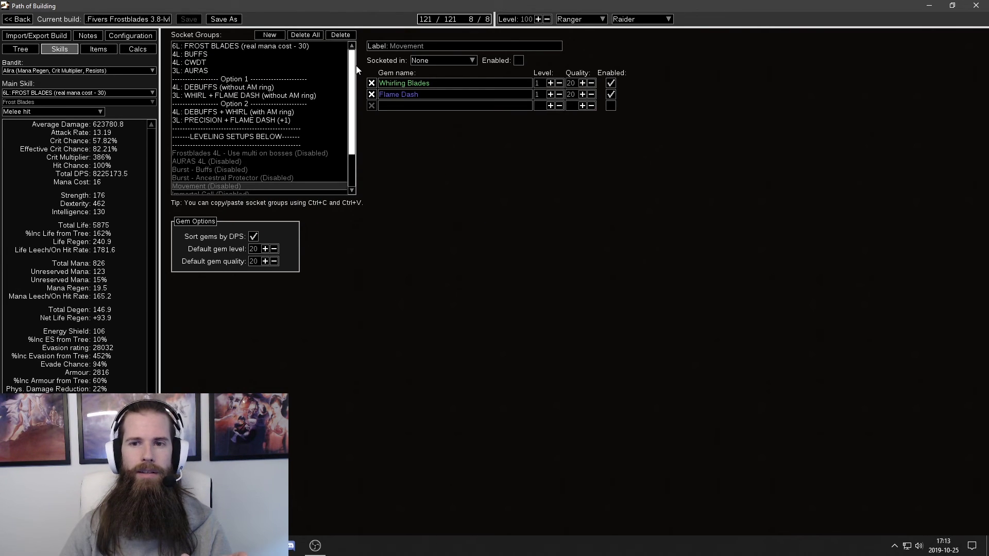
Select the Expensive option item set and inspect its equipped gear.
click(97, 53)
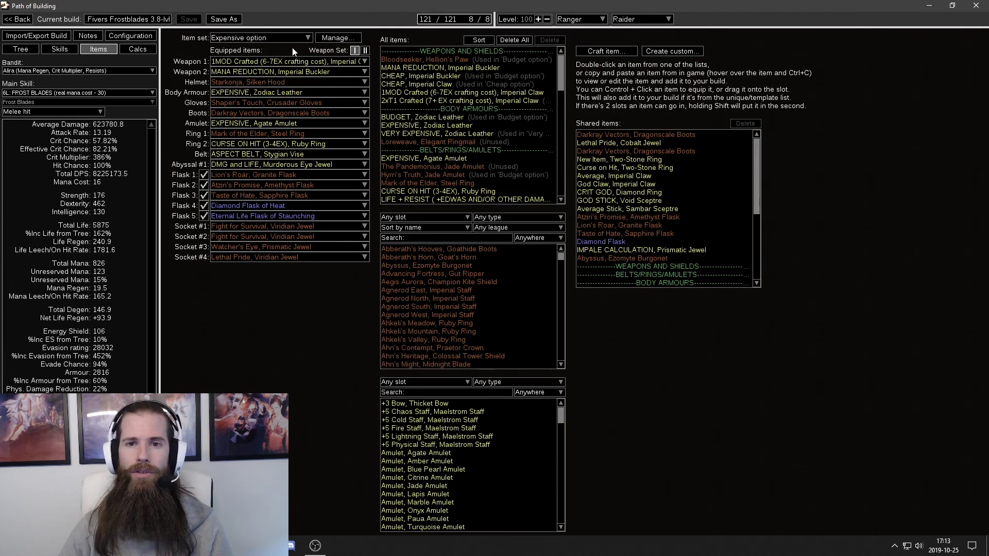
click(299, 39)
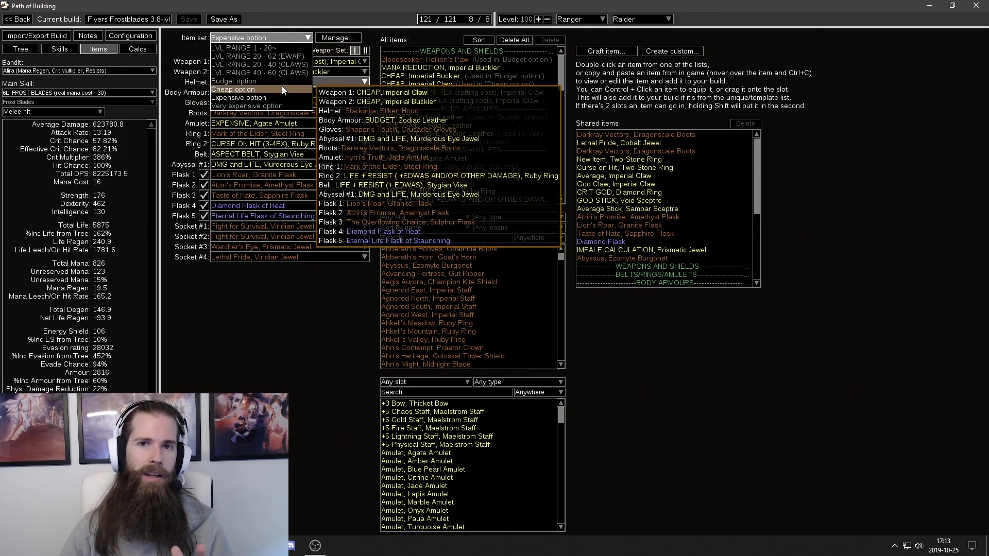
click(251, 347)
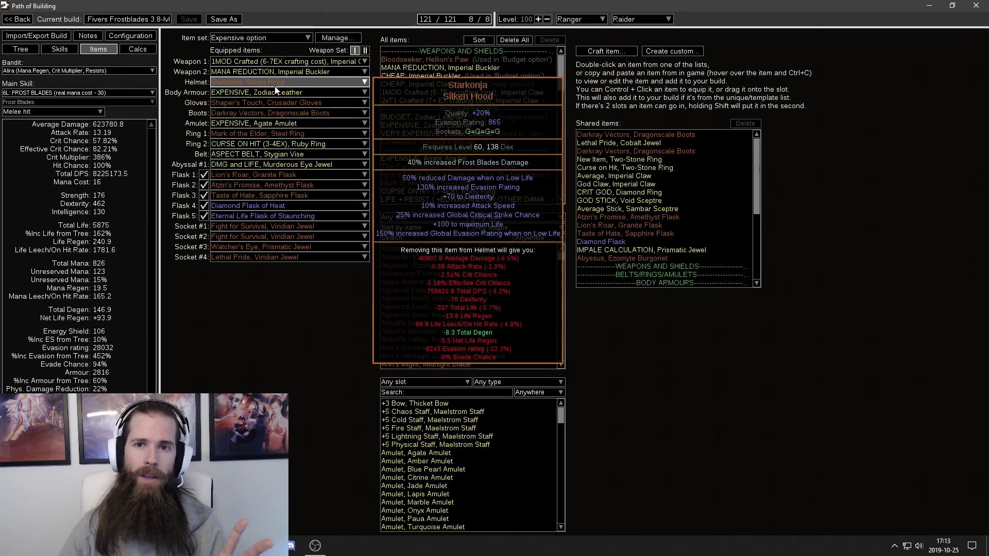
mouse_move(284, 66)
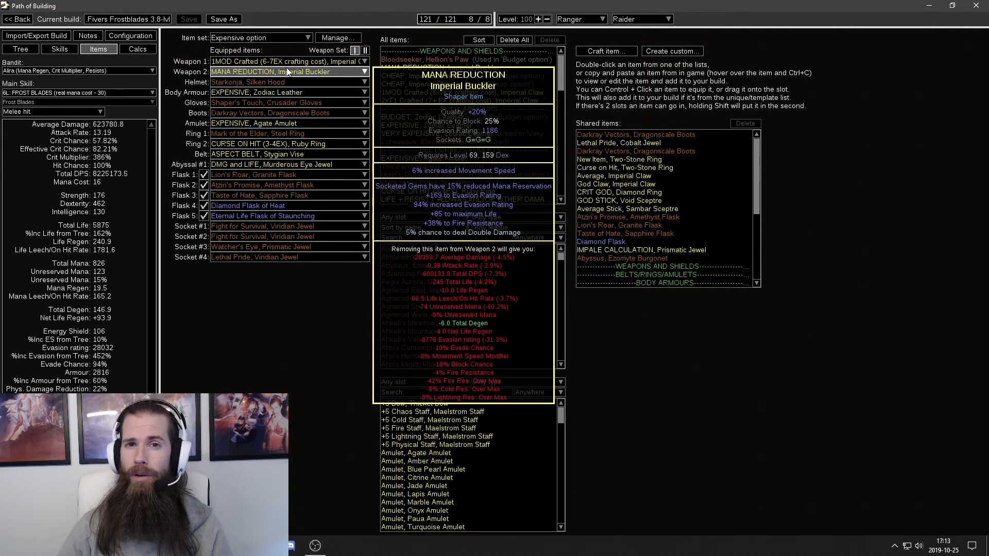
mouse_move(282, 121)
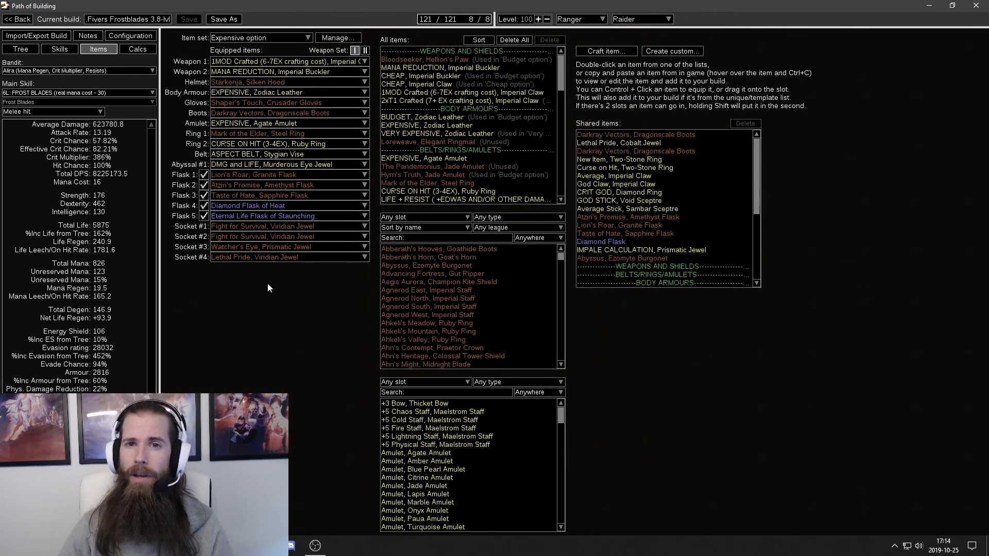
mouse_move(317, 64)
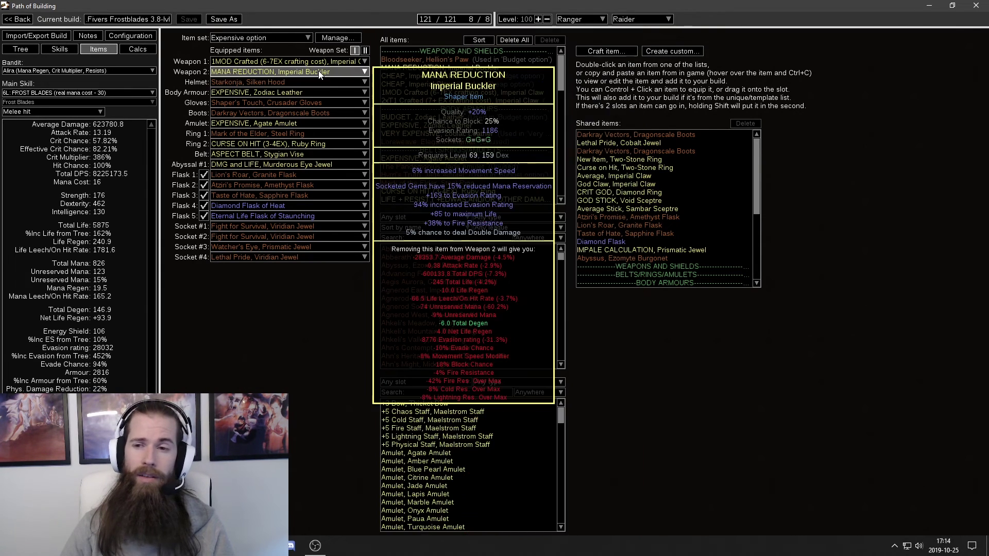
mouse_move(319, 107)
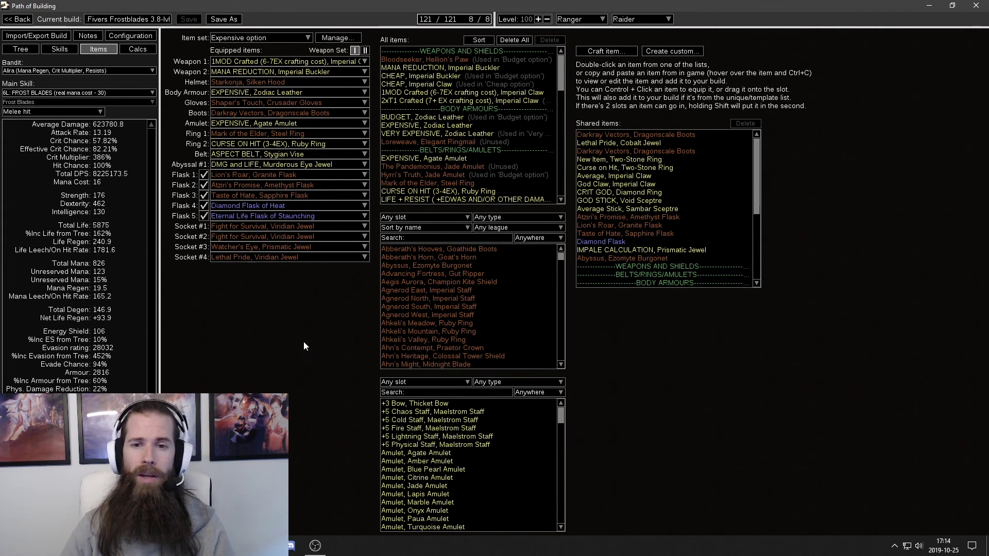
Check the configuration's boss setting, keep Shaper/Guardian, and read the recommended settings in Notes.
click(131, 35)
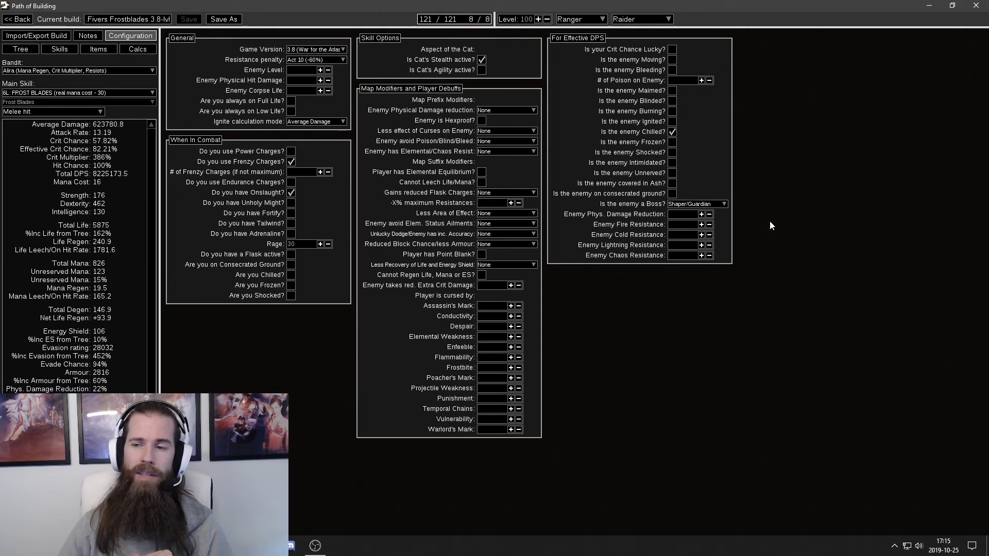
click(721, 207)
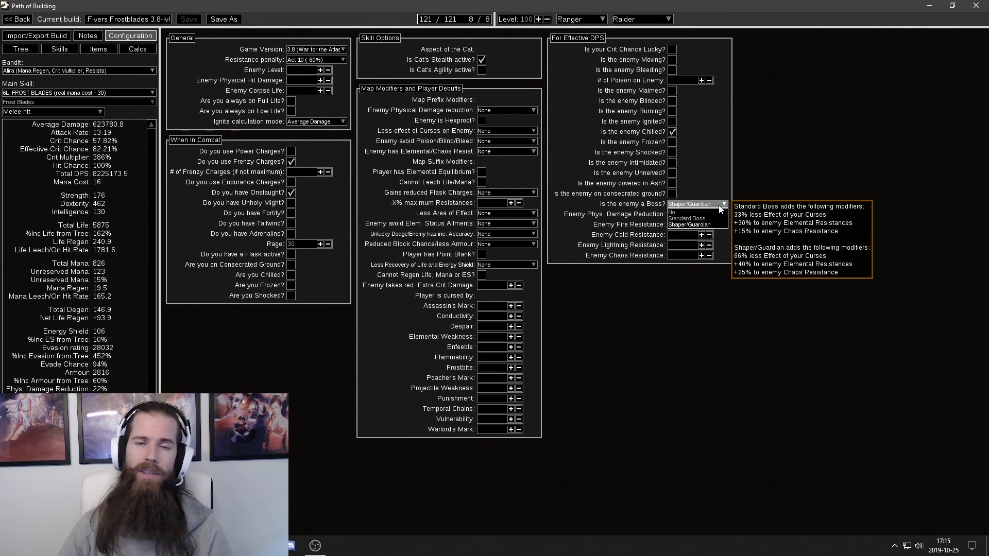
click(839, 305)
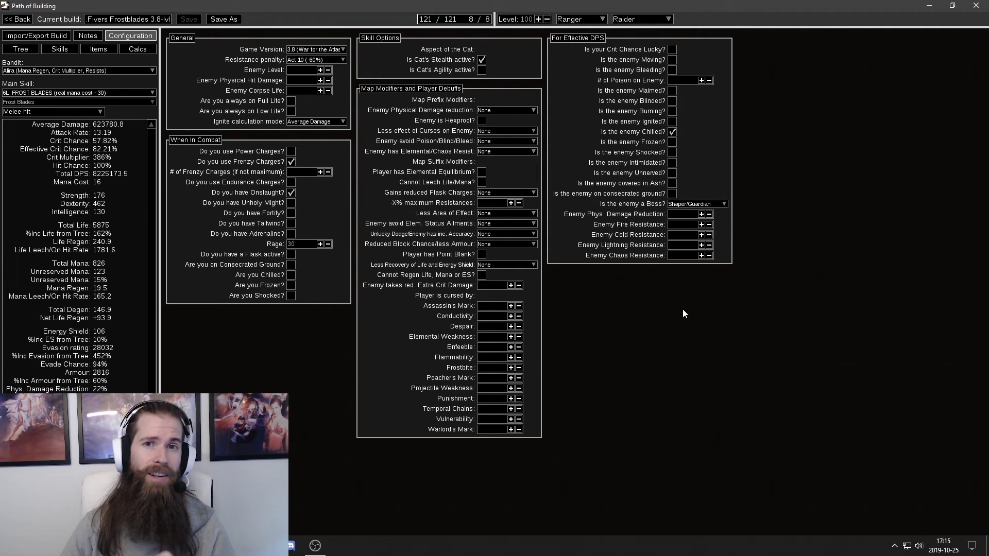
click(98, 37)
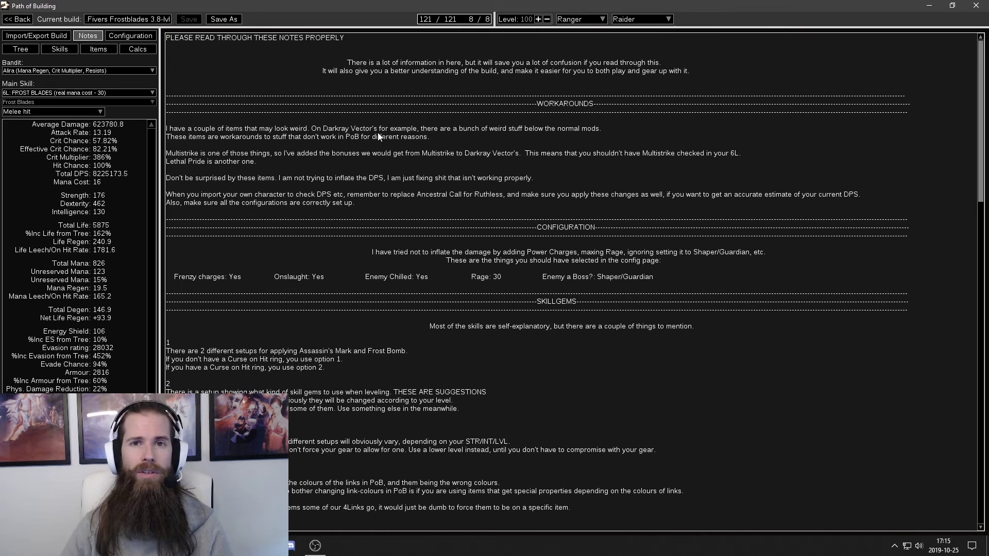
Start a new build and import the level 93 Blight-league Raider's passive tree, items and skills.
click(24, 22)
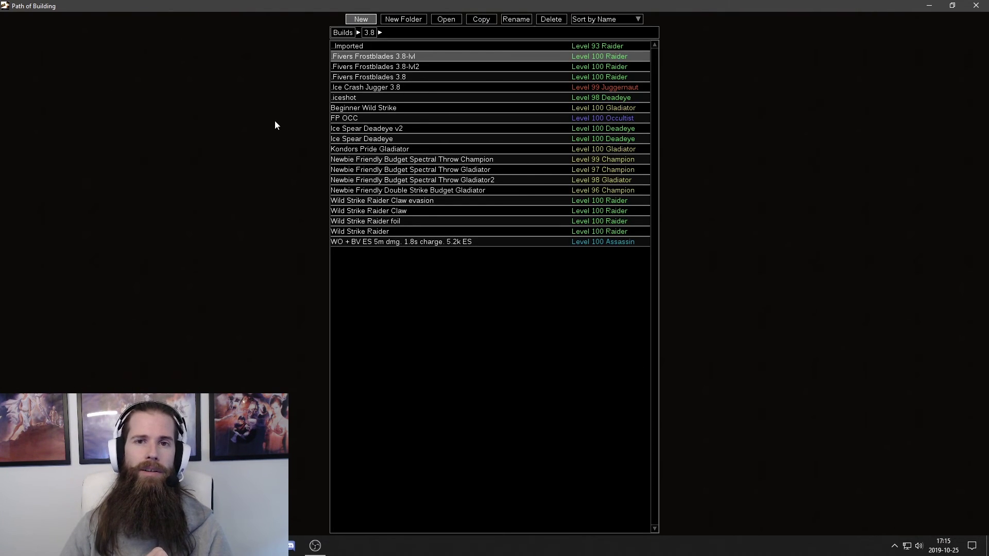
key(ctrl+n)
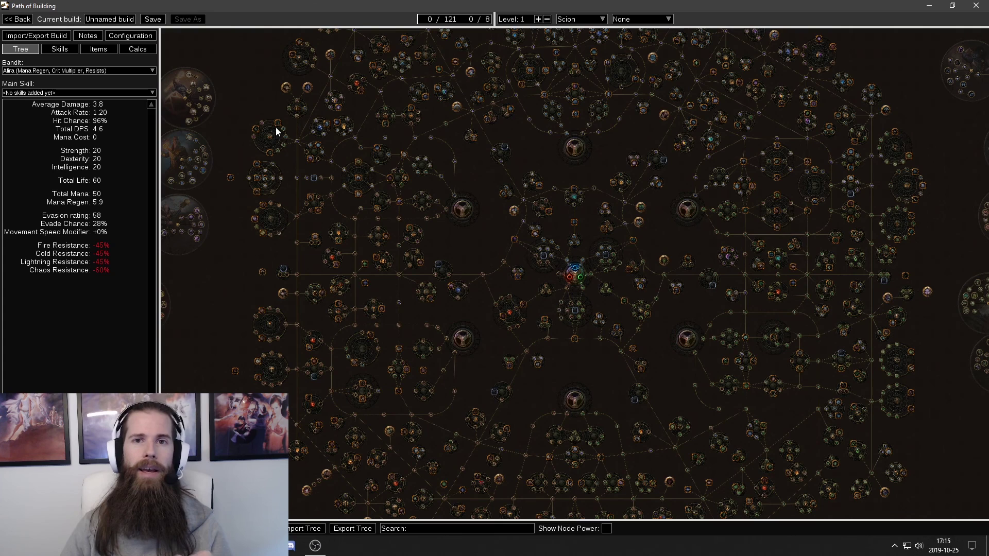
click(50, 40)
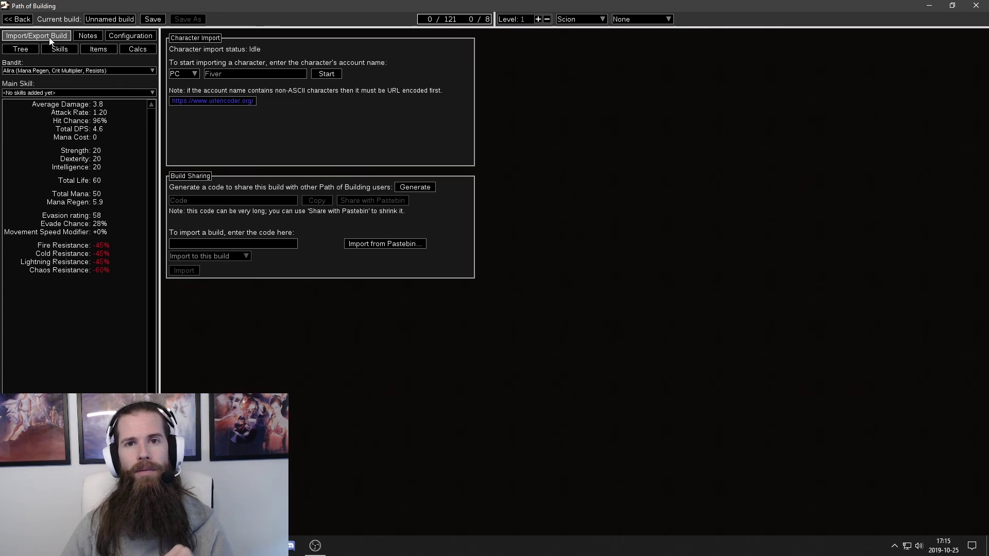
click(327, 74)
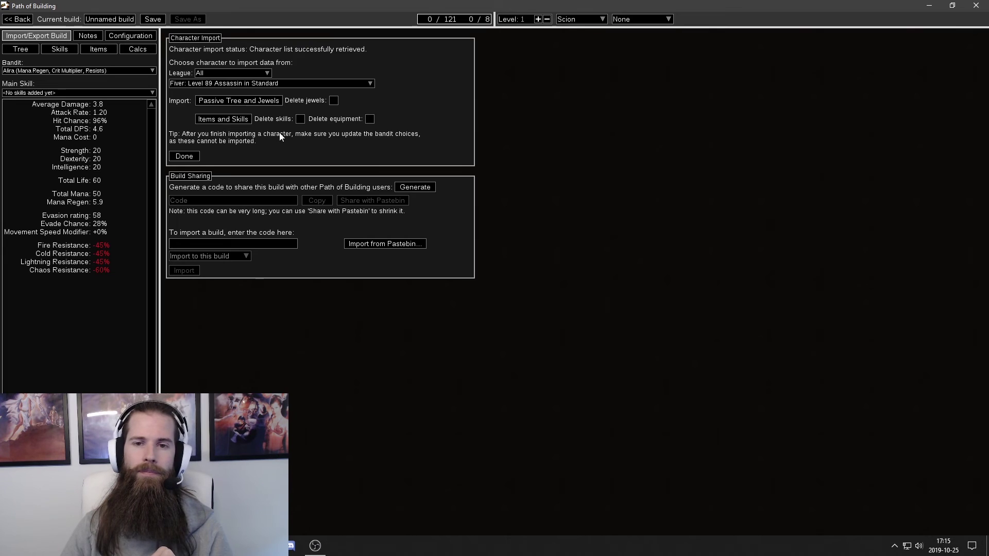
click(255, 73)
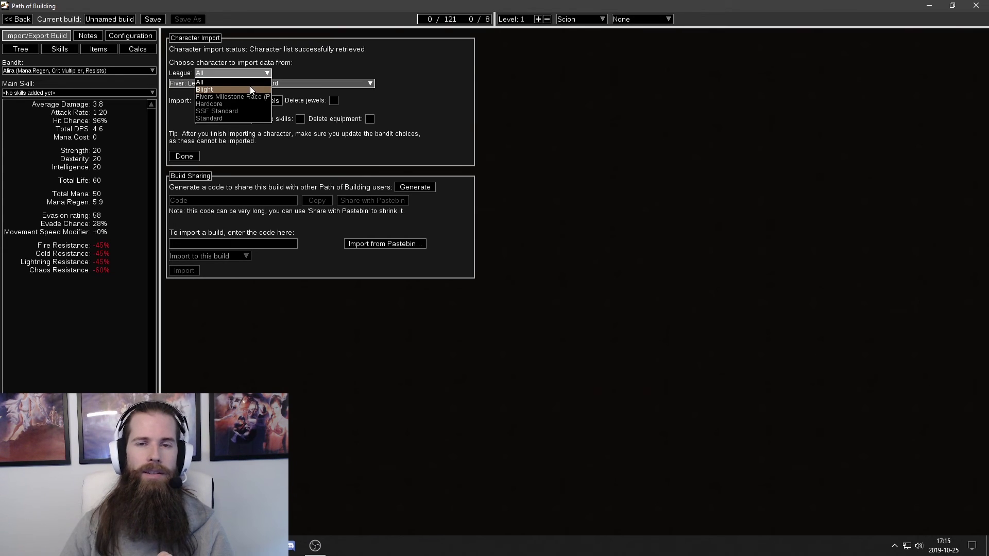
click(250, 89)
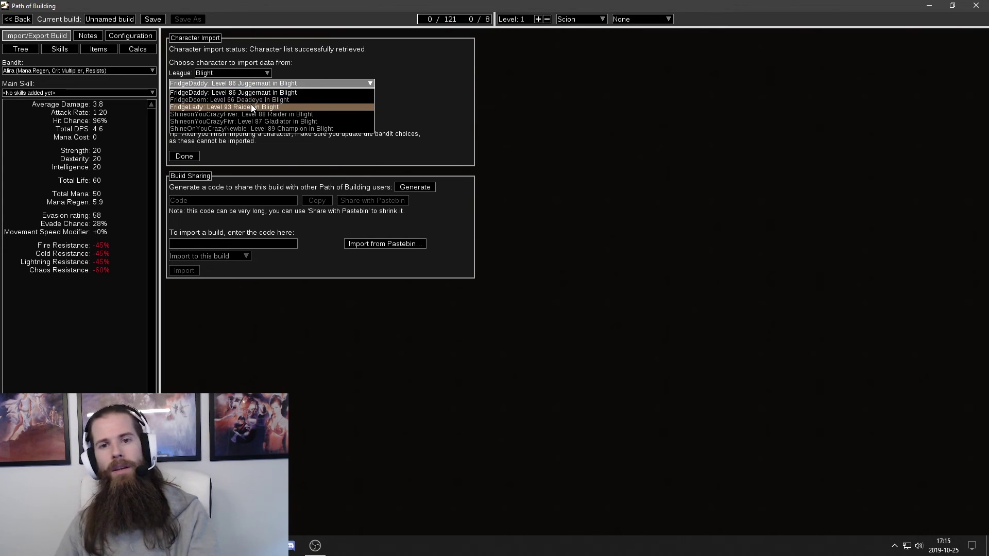
click(251, 106)
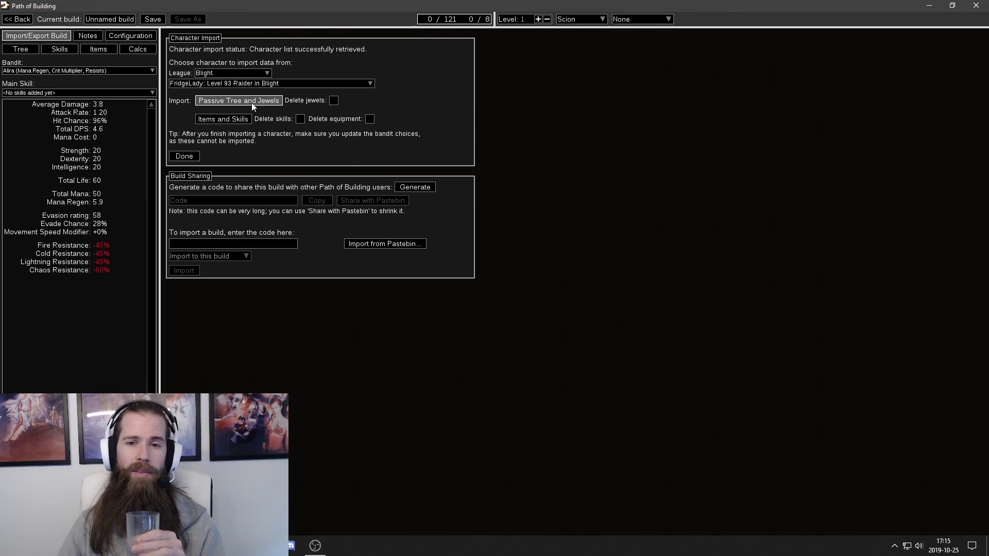
click(252, 103)
click(236, 122)
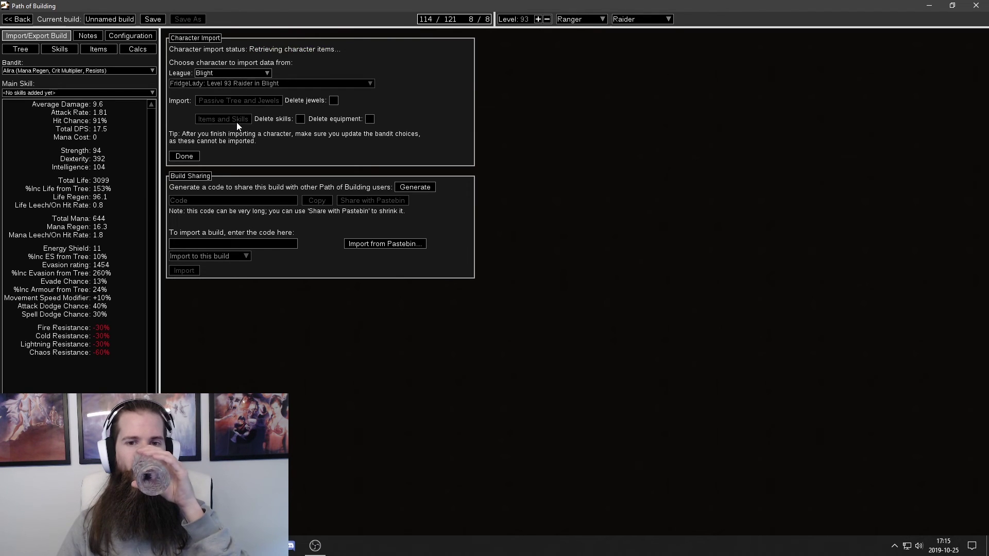
Finish the import and set Frost Blades as the main skill, giving 587963.9 total DPS.
click(189, 156)
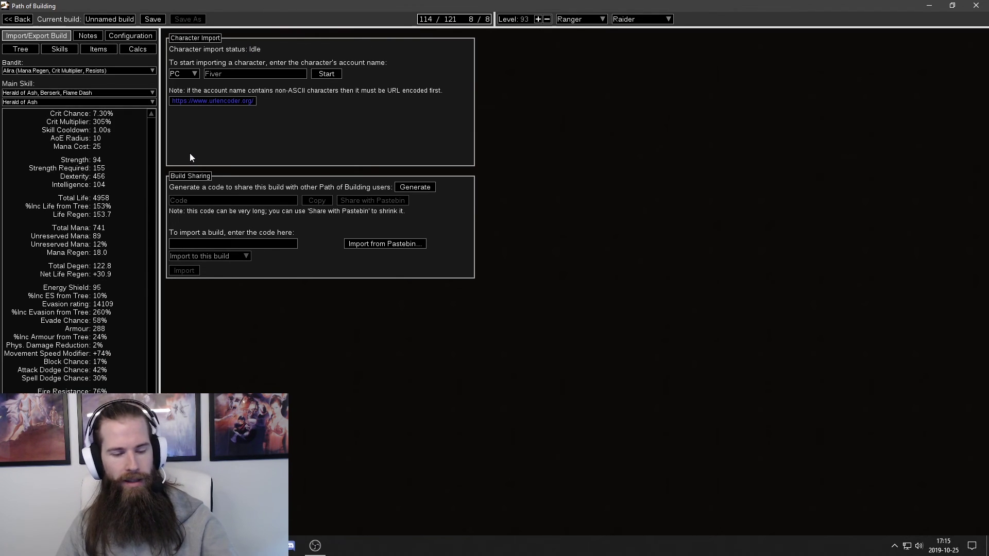
click(65, 94)
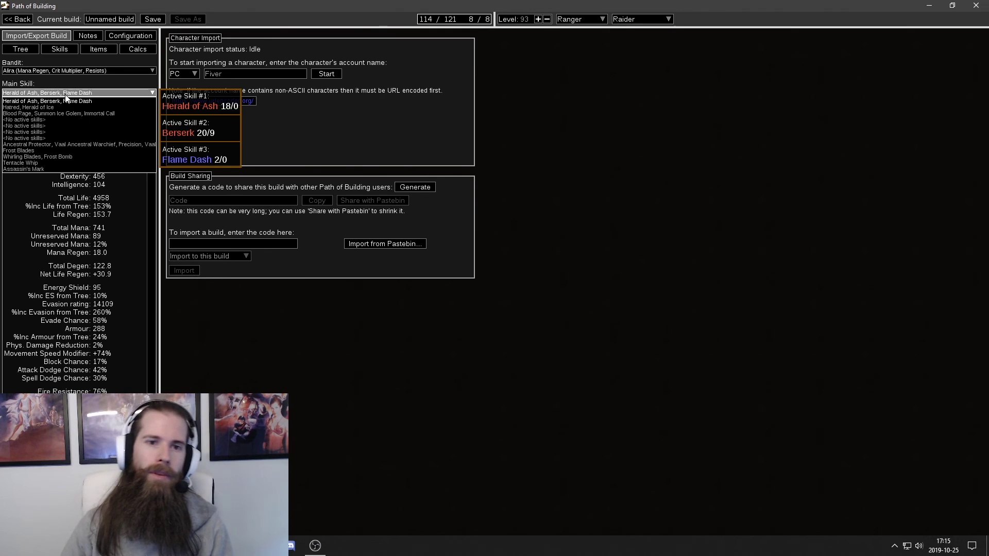
click(61, 149)
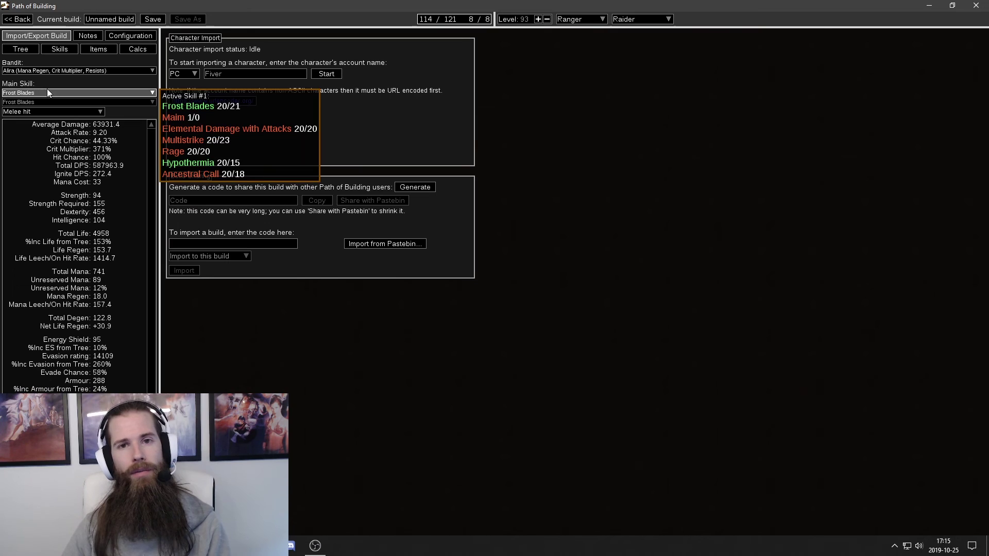
Pan the imported passive tree to bring the allocated nodes into view.
click(21, 51)
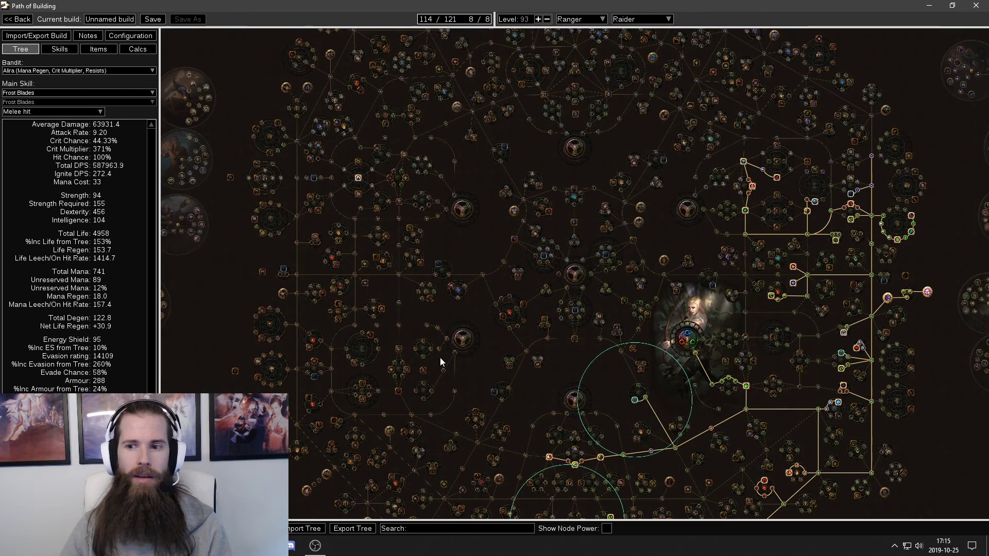
drag(662, 385, 506, 259)
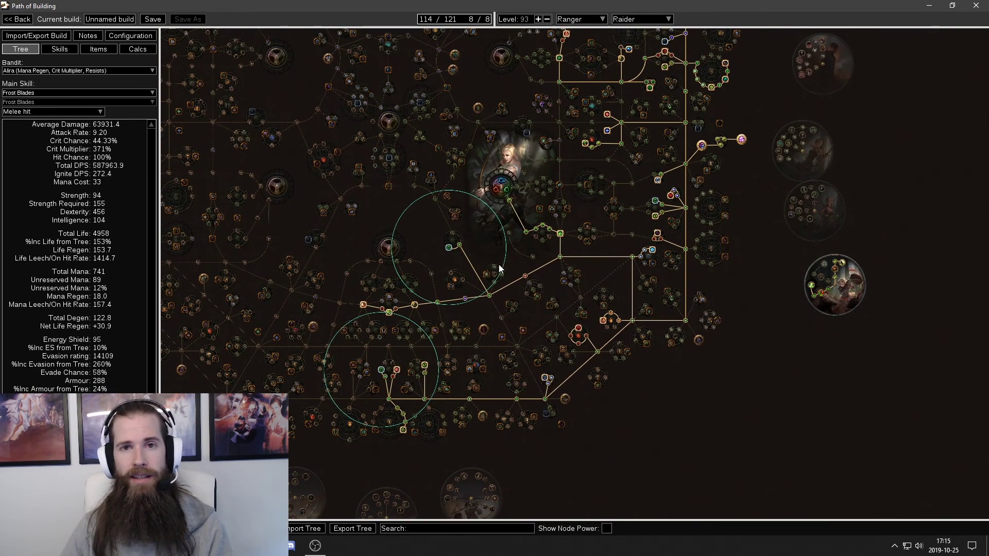
drag(686, 351, 704, 348)
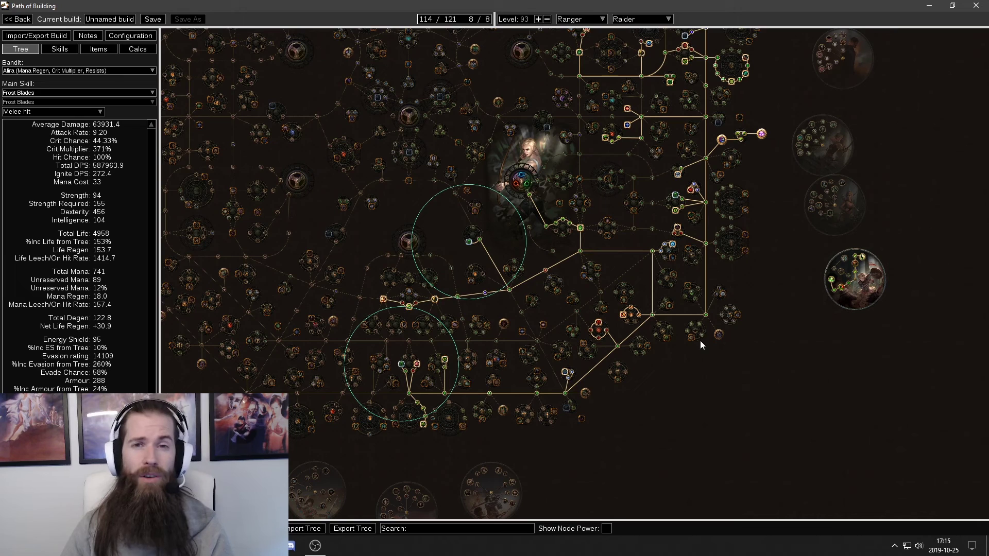
In the Frost Blades group, disable Ancestral Call and add a Ruthless gem, entering 2.
click(55, 51)
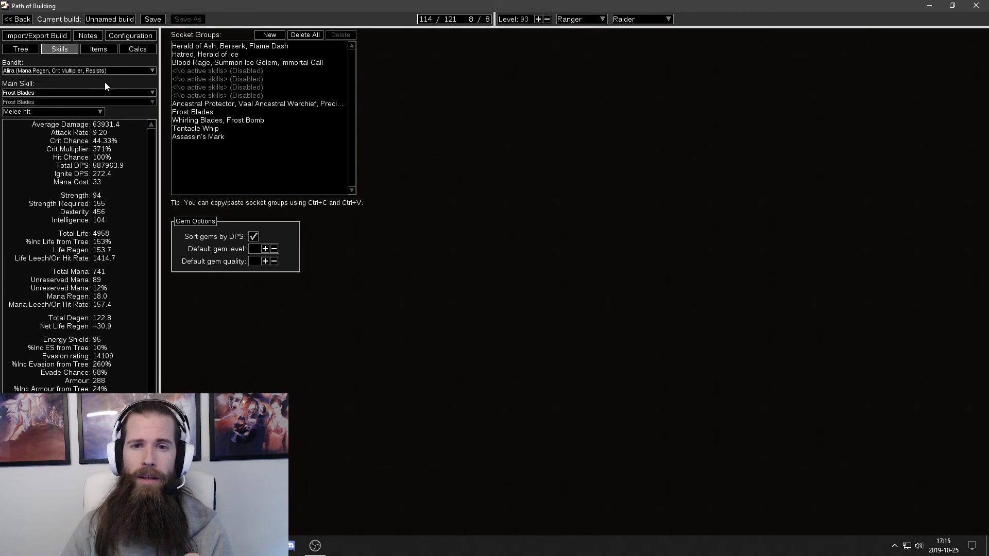
click(225, 56)
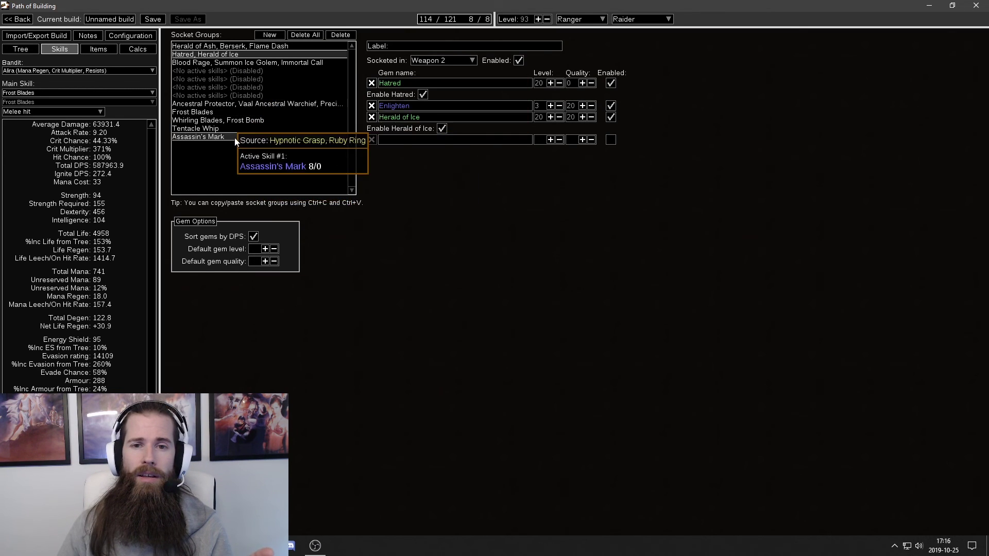
click(211, 112)
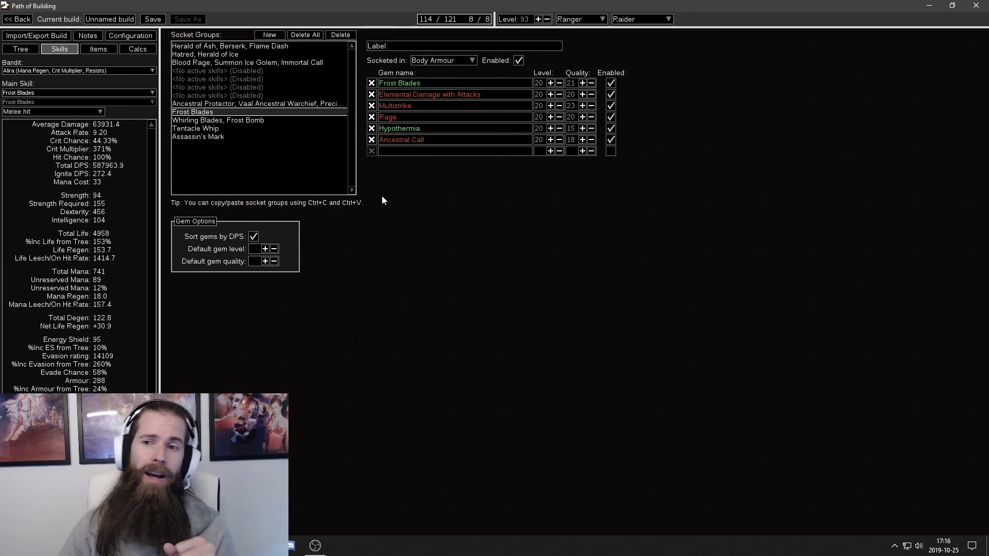
click(611, 140)
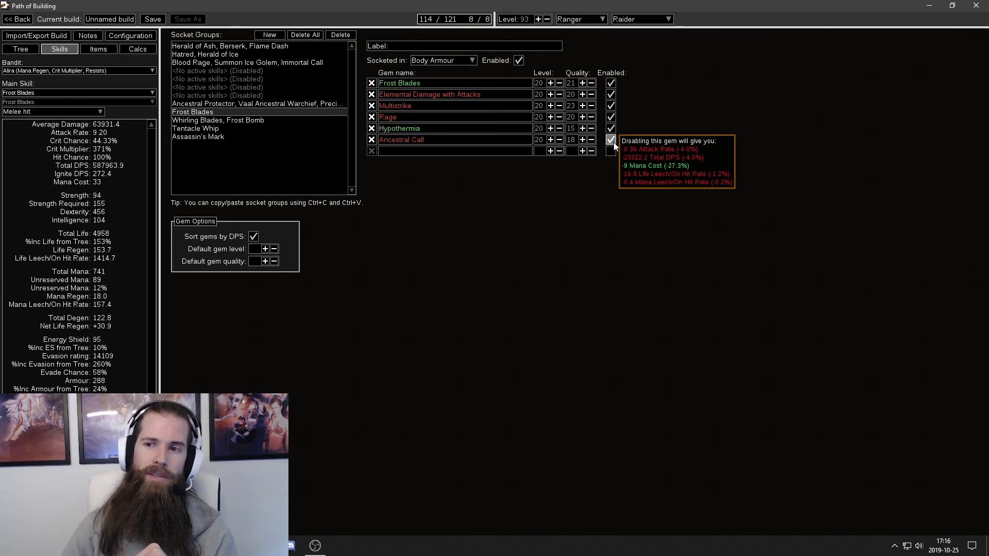
click(490, 150)
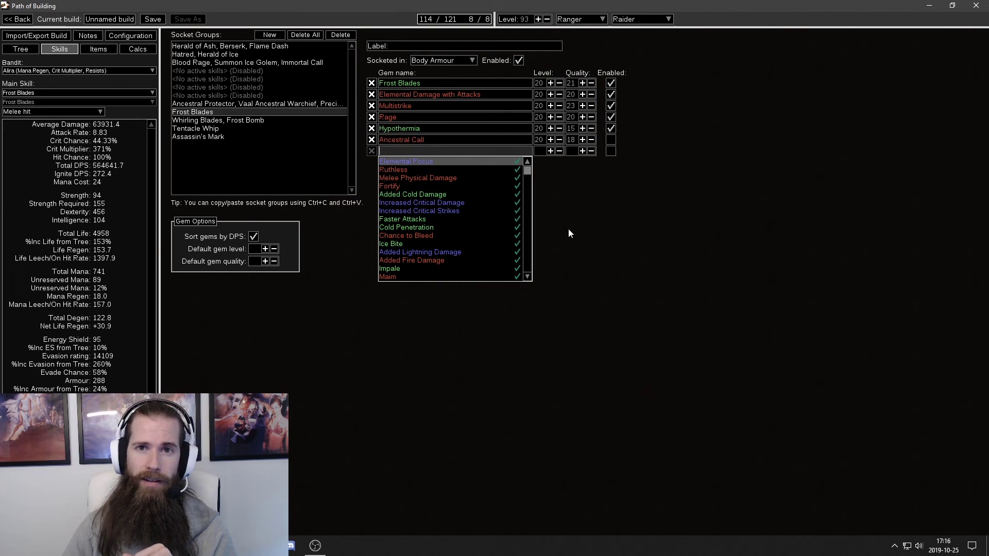
click(460, 169)
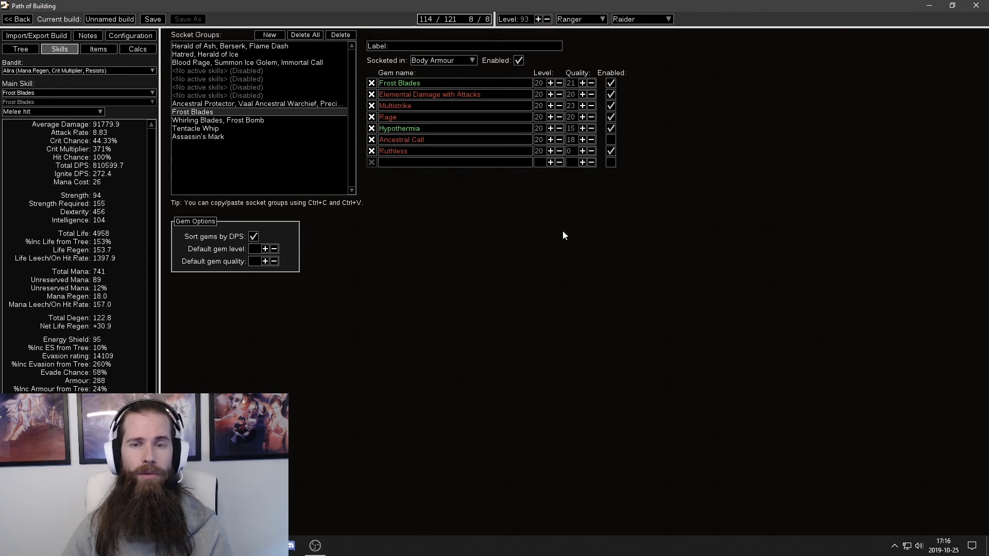
text(2)
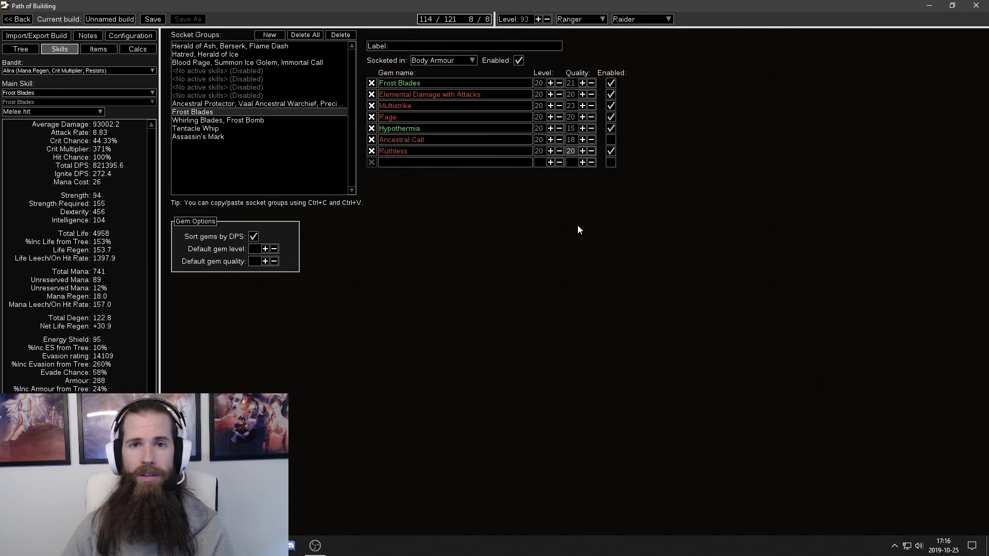
Inspect the Whirling Blades, Ancestral Protector, Herald of Ash, Hatred and Blood Rage gem groups.
click(275, 121)
click(280, 105)
click(282, 114)
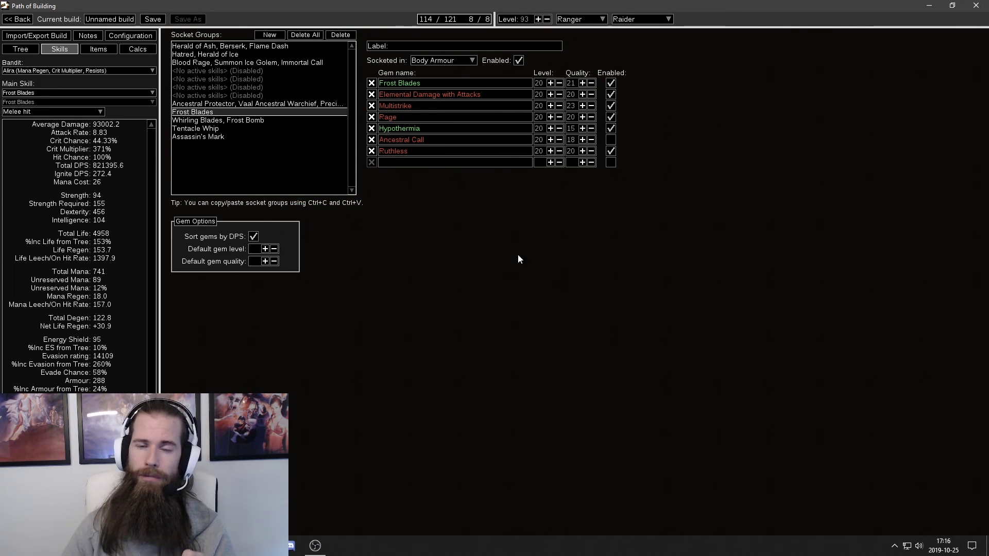
click(234, 46)
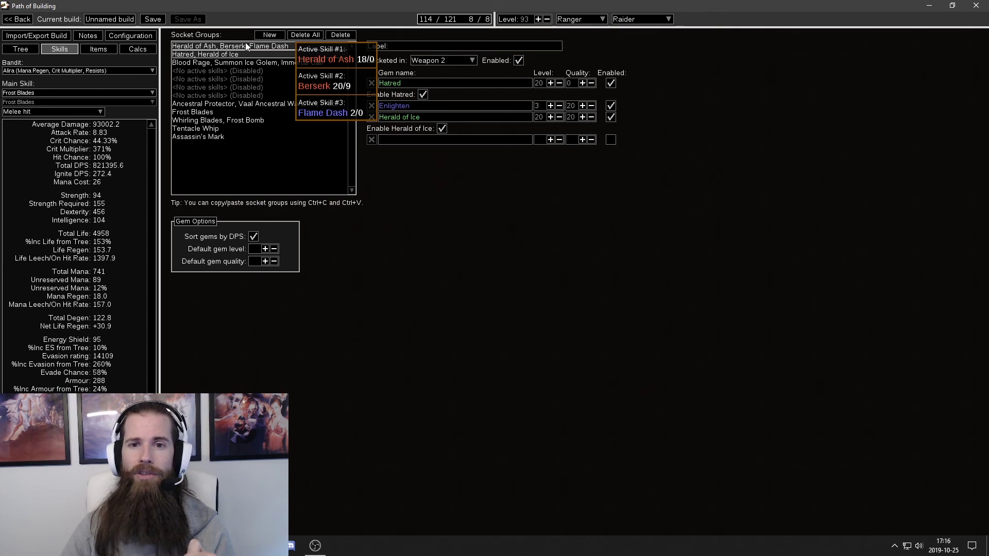
click(258, 55)
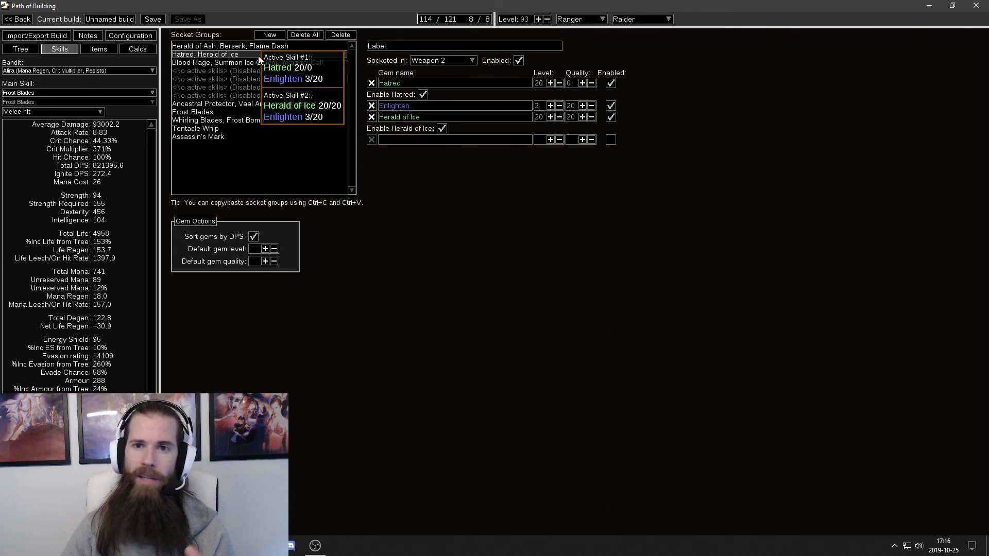
click(260, 63)
click(280, 147)
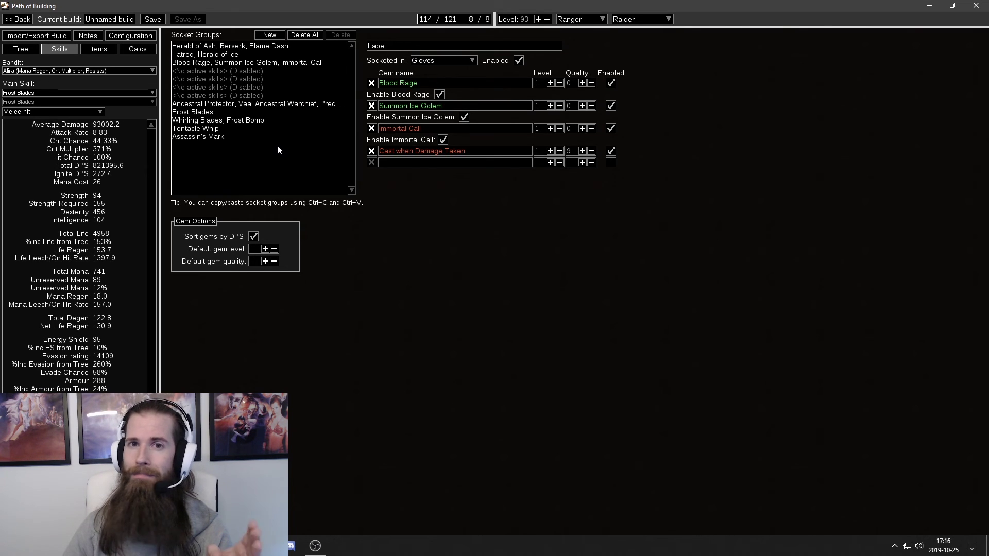
Disable Multistrike in the Frost Blades group, dropping total DPS to 628395.0.
click(103, 52)
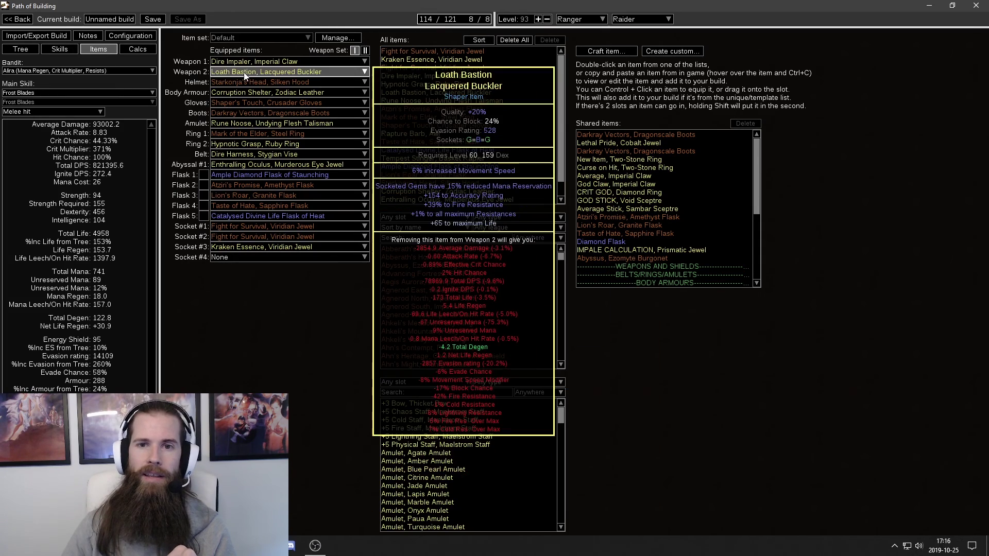
mouse_move(248, 66)
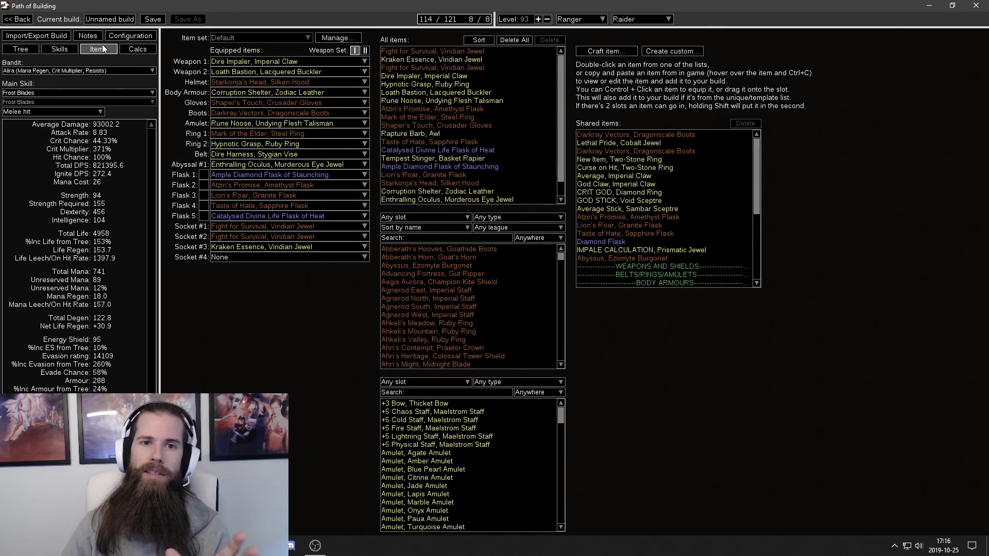
click(73, 47)
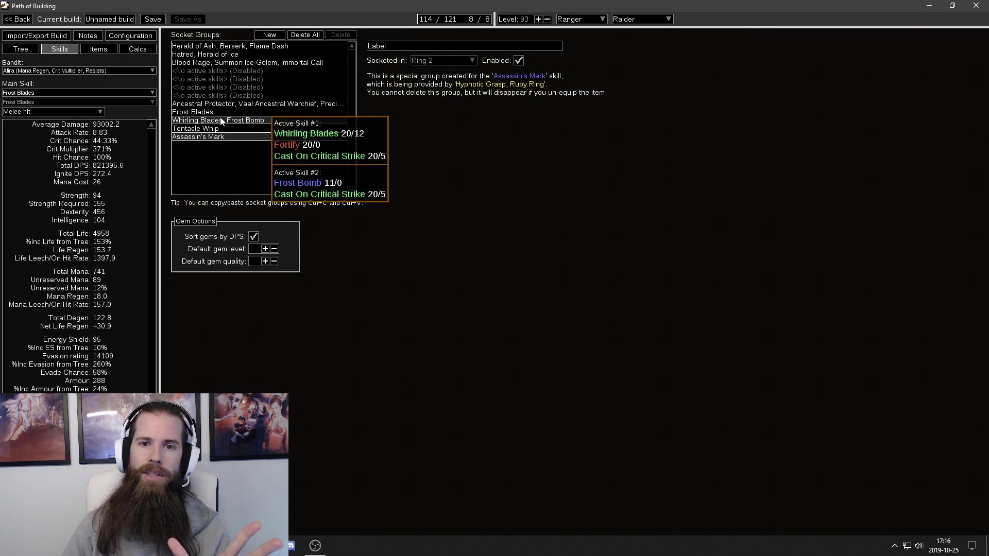
click(196, 112)
click(611, 106)
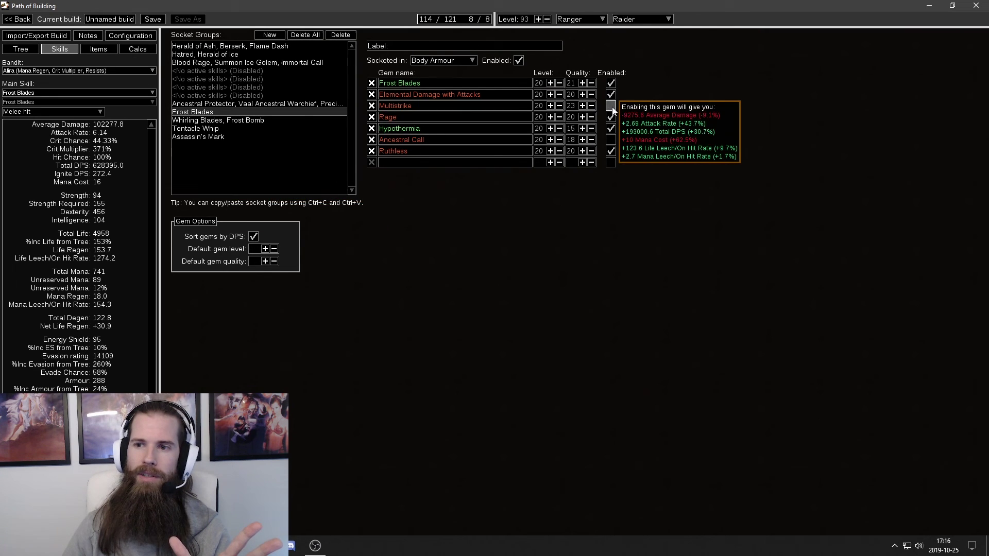
click(109, 50)
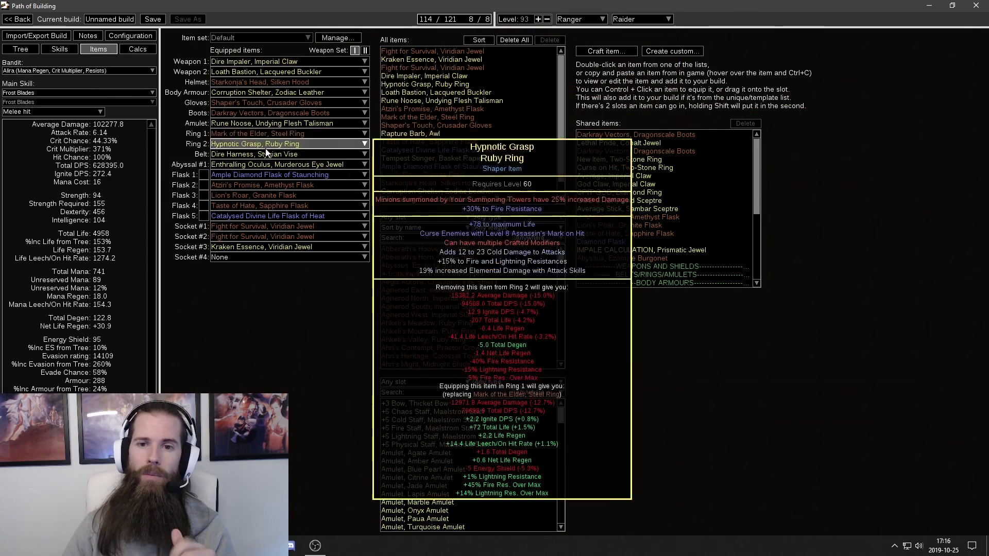
Drag the shared Darkray Vectors into the Boots slot.
mouse_move(622, 154)
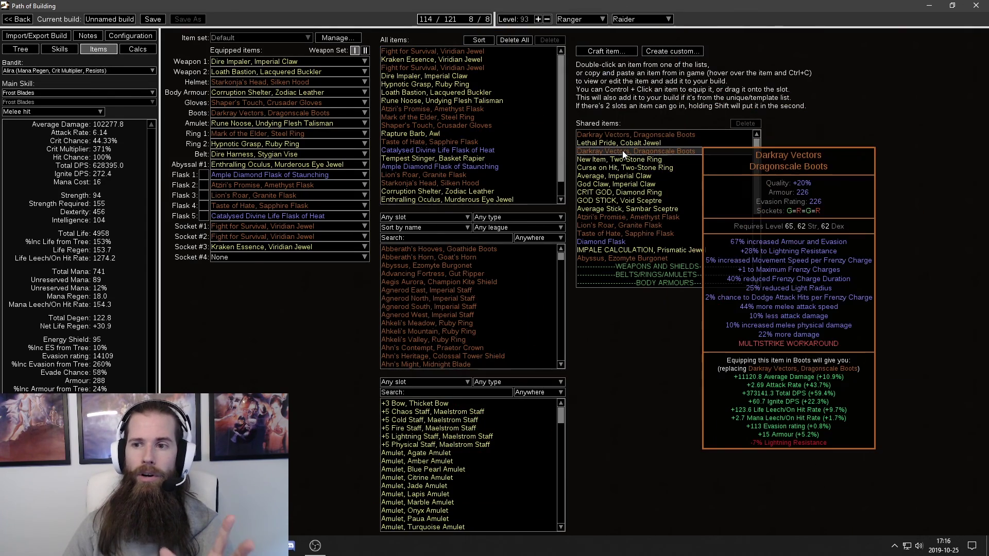
drag(623, 150, 292, 113)
mouse_move(272, 111)
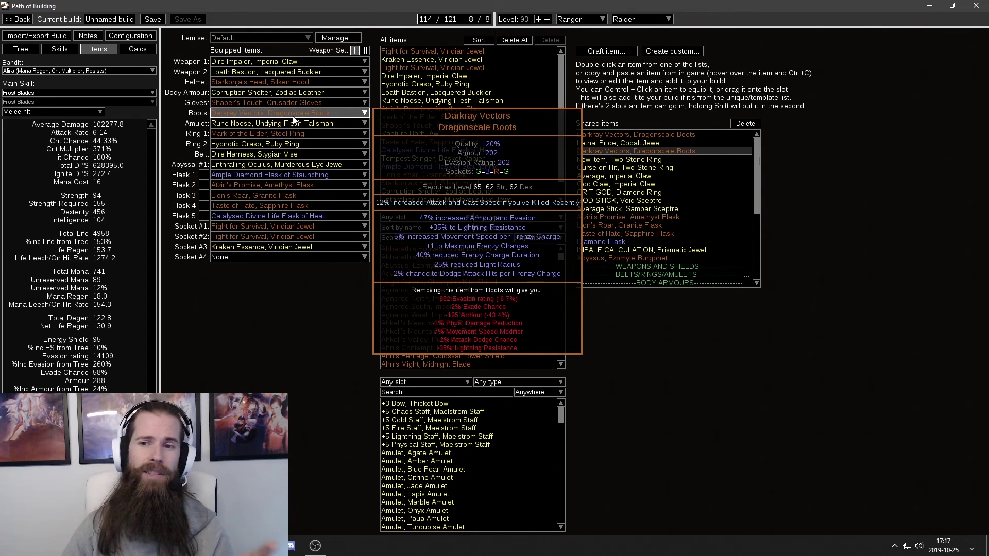
Try a boot enchantment on the shared Darkray Vectors, then discard it without saving.
mouse_move(498, 135)
mouse_move(599, 153)
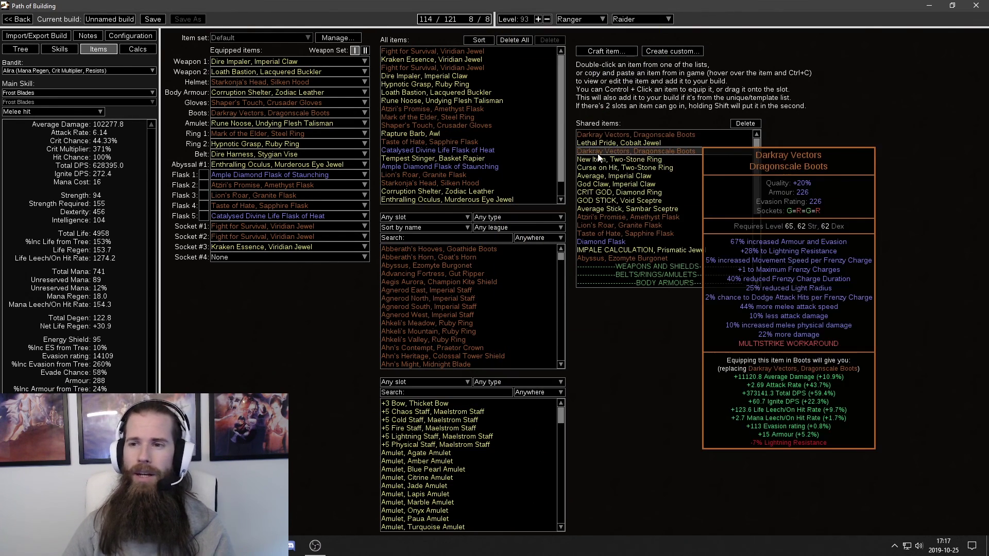
double_click(601, 151)
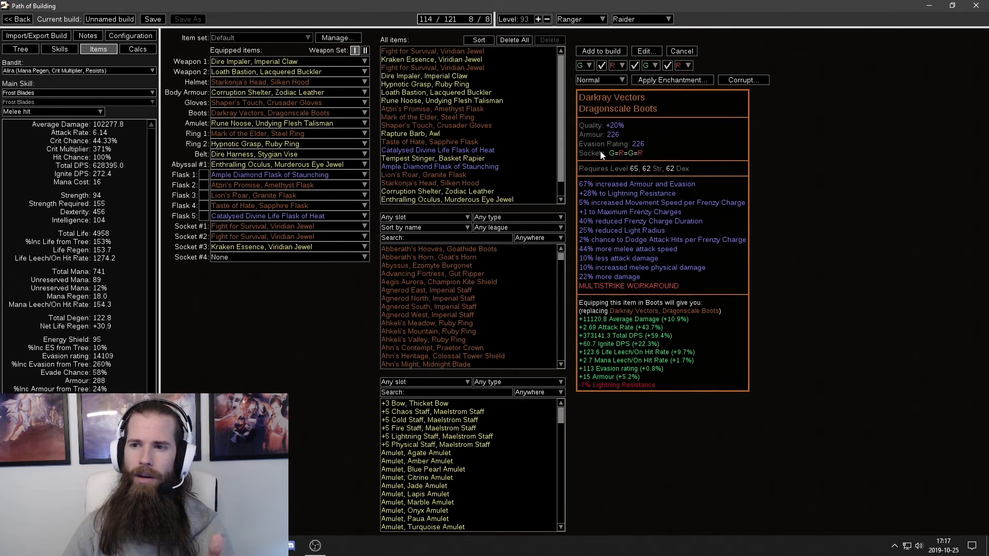
click(672, 80)
click(455, 280)
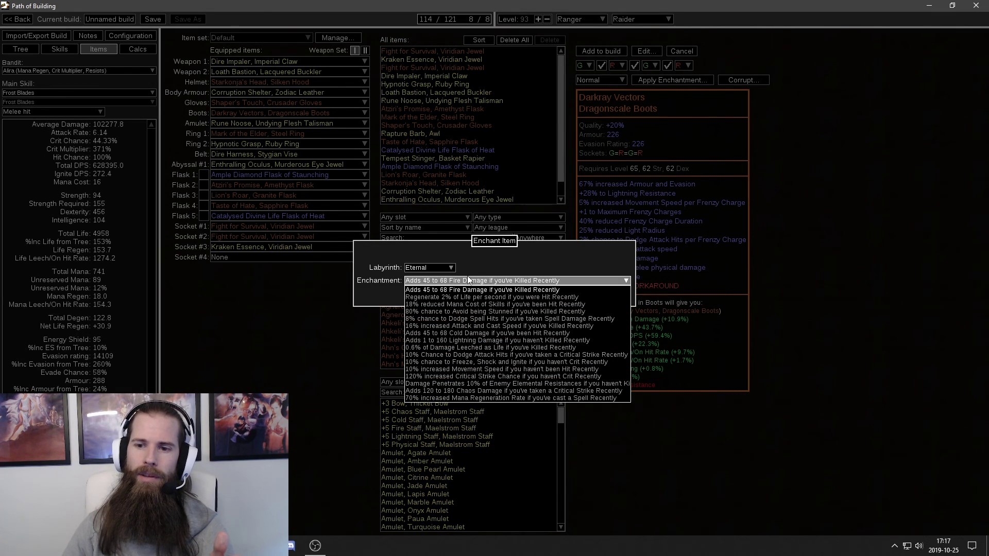
click(527, 289)
click(518, 304)
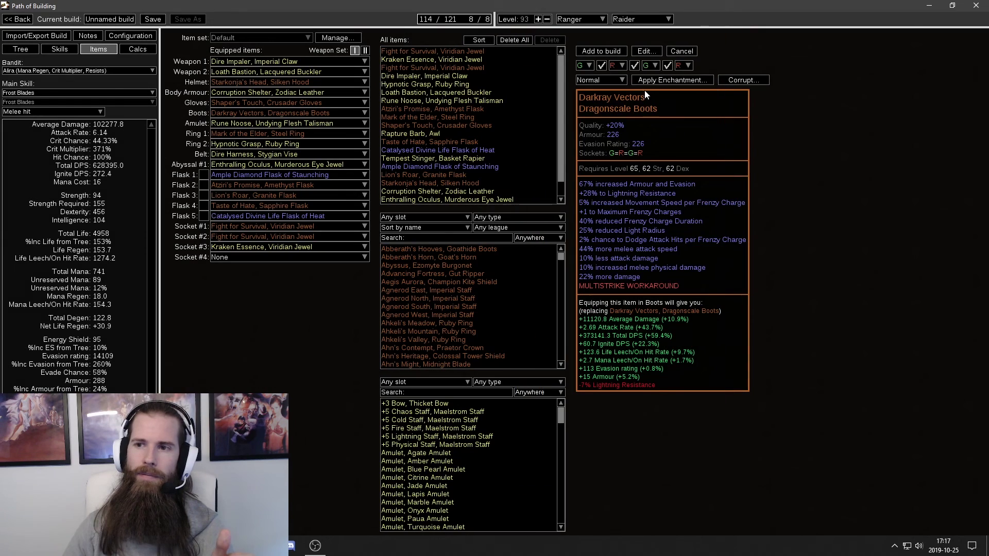
click(682, 51)
Equip the shared Darkray Vectors boots, raising total DPS to 1001536.3, and review the gear.
mouse_move(610, 153)
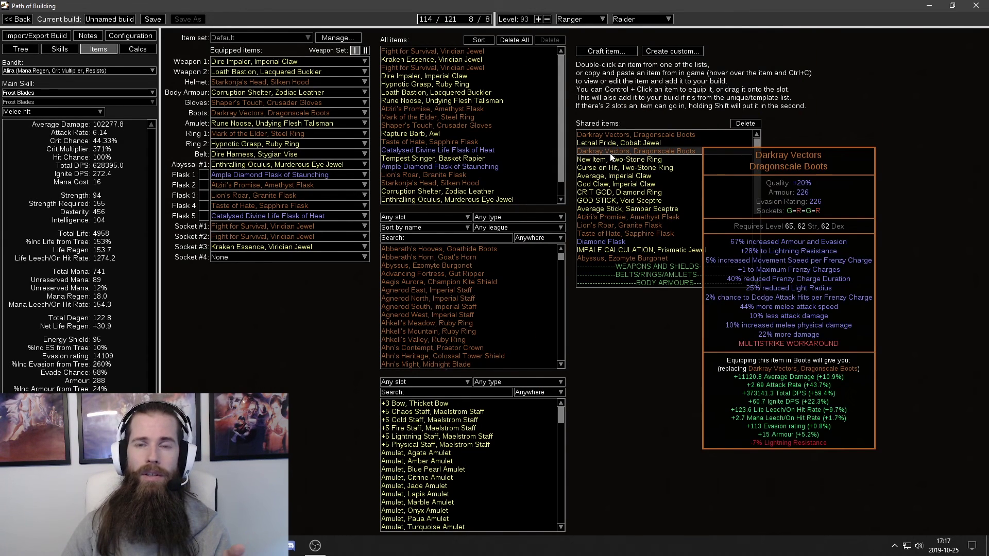
drag(611, 157, 246, 115)
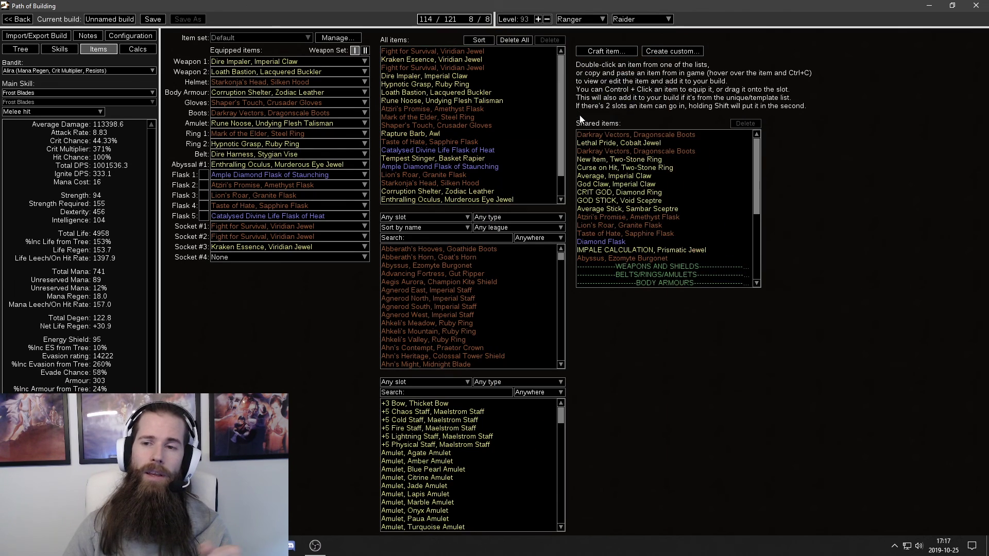
scroll(463, 87, down, 1)
mouse_move(479, 179)
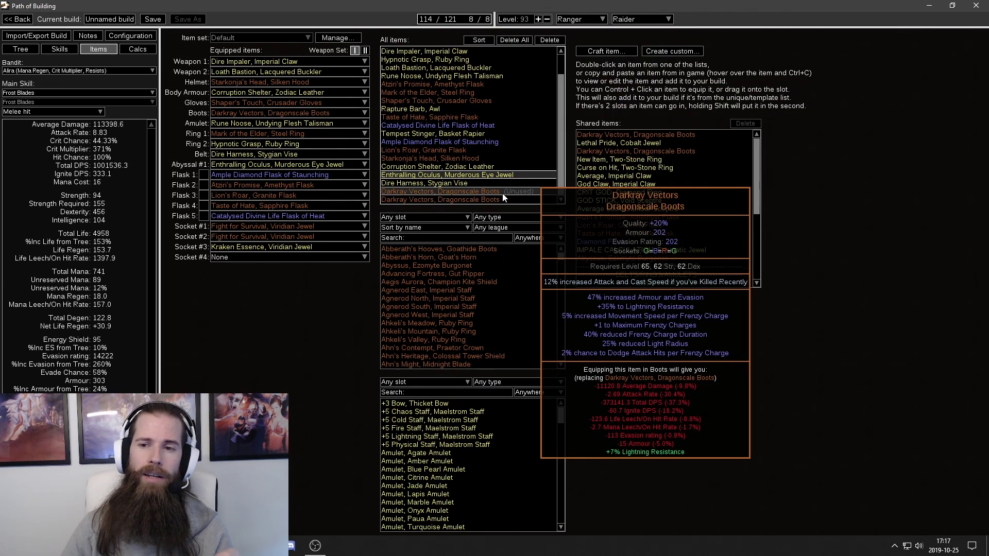
mouse_move(503, 198)
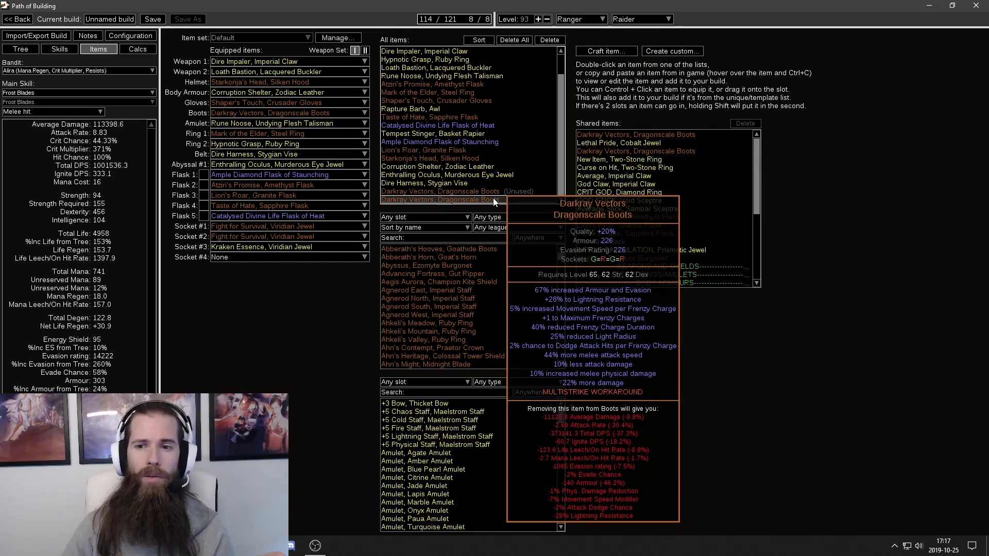
scroll(484, 190, up, 1)
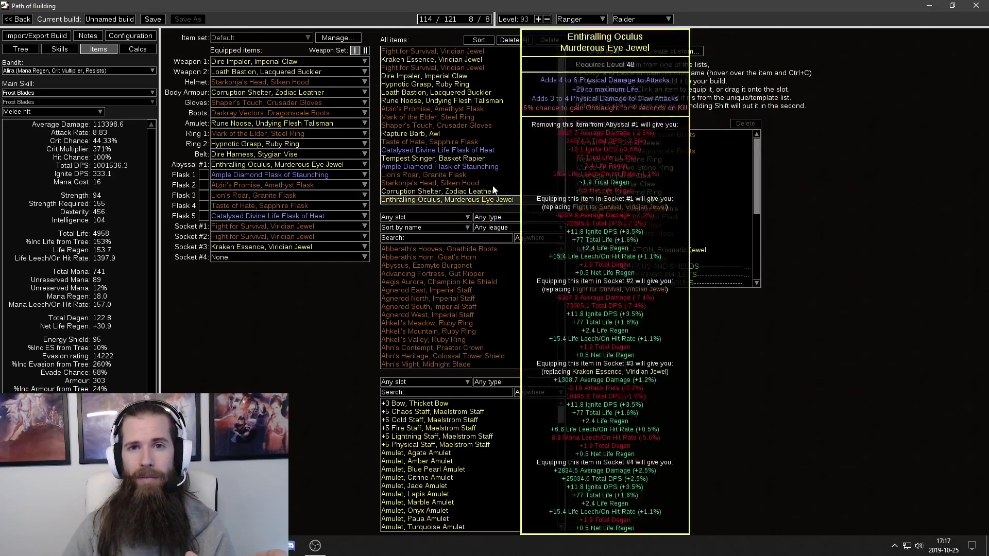
mouse_move(438, 159)
mouse_down()
mouse_move(612, 167)
mouse_move(438, 160)
mouse_up()
mouse_move(436, 180)
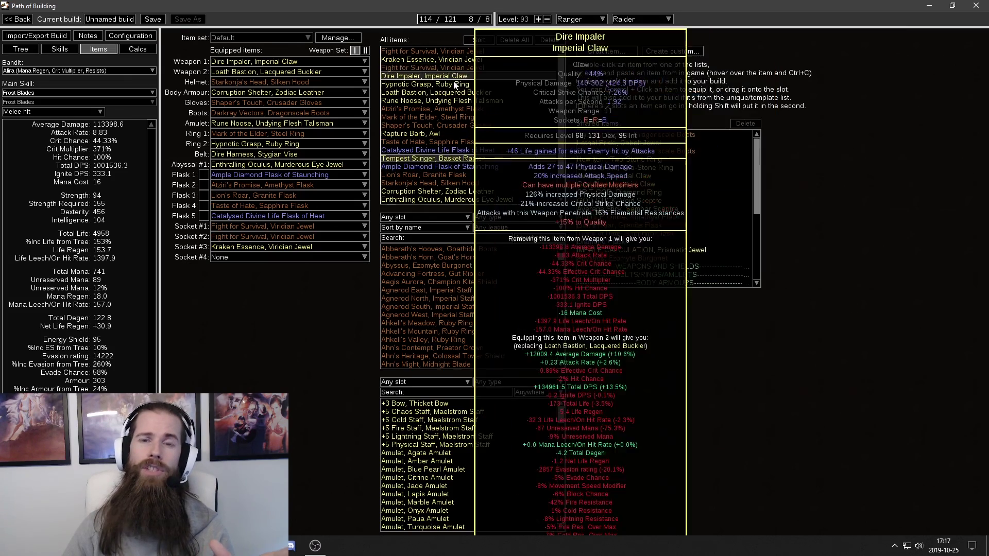
mouse_move(443, 153)
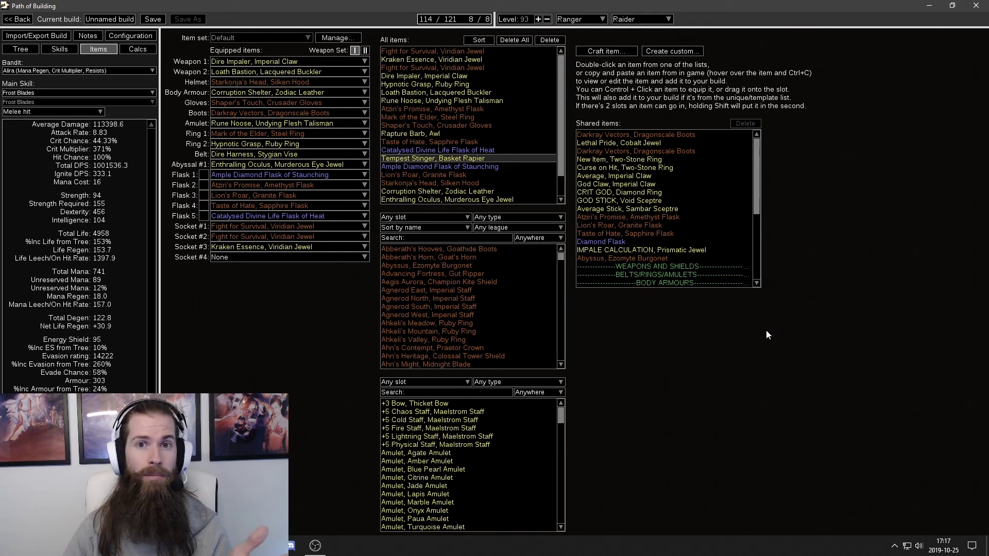
Tick the checkboxes for all five flasks, Flask 1 through Flask 5.
click(204, 175)
click(204, 185)
click(204, 195)
click(204, 206)
click(204, 215)
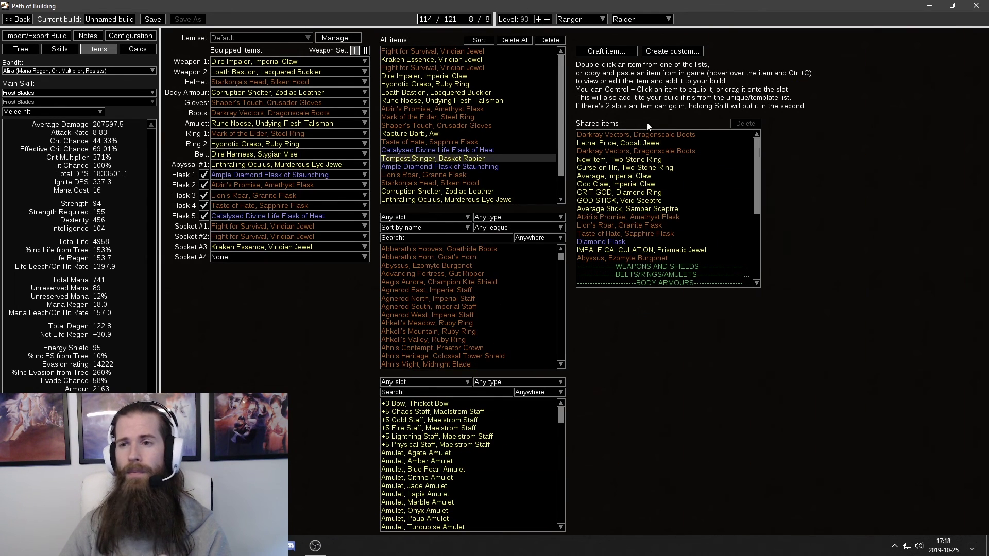
Craft a new jewel item using the Prismatic Jewel base.
click(604, 52)
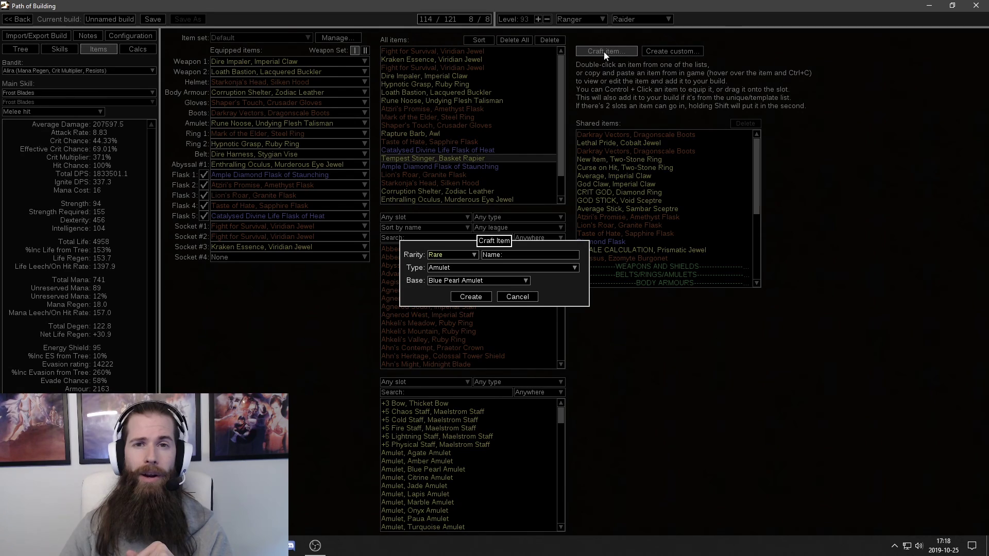
click(469, 267)
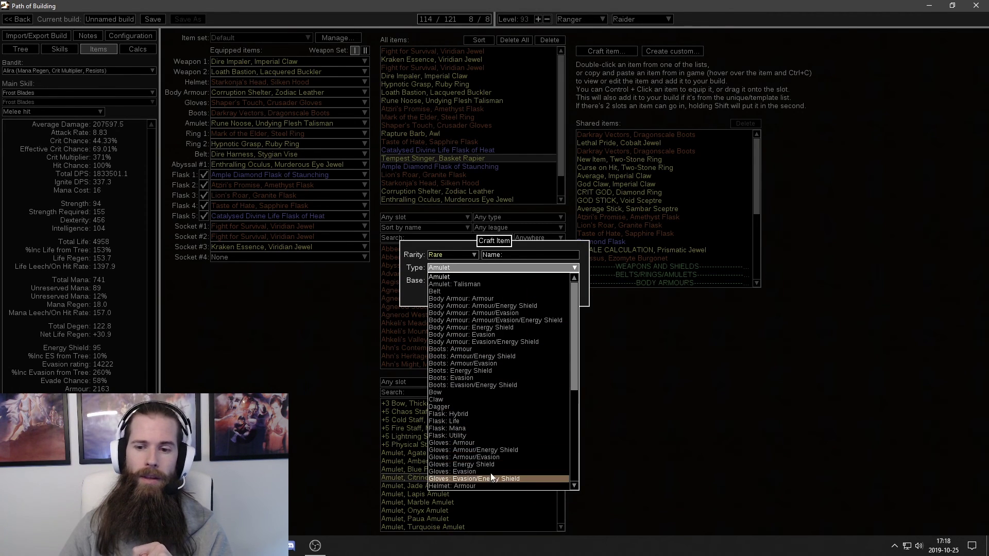
click(459, 443)
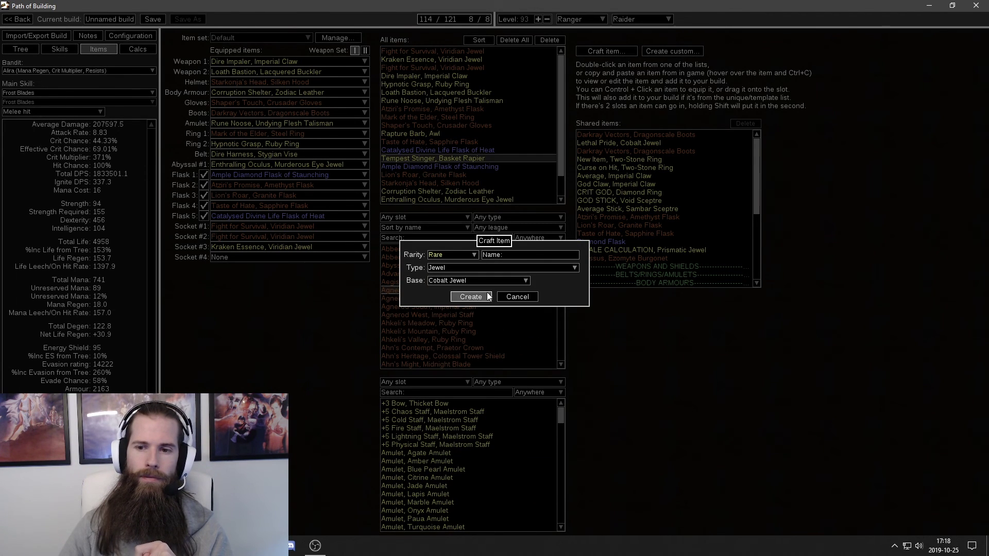
click(453, 281)
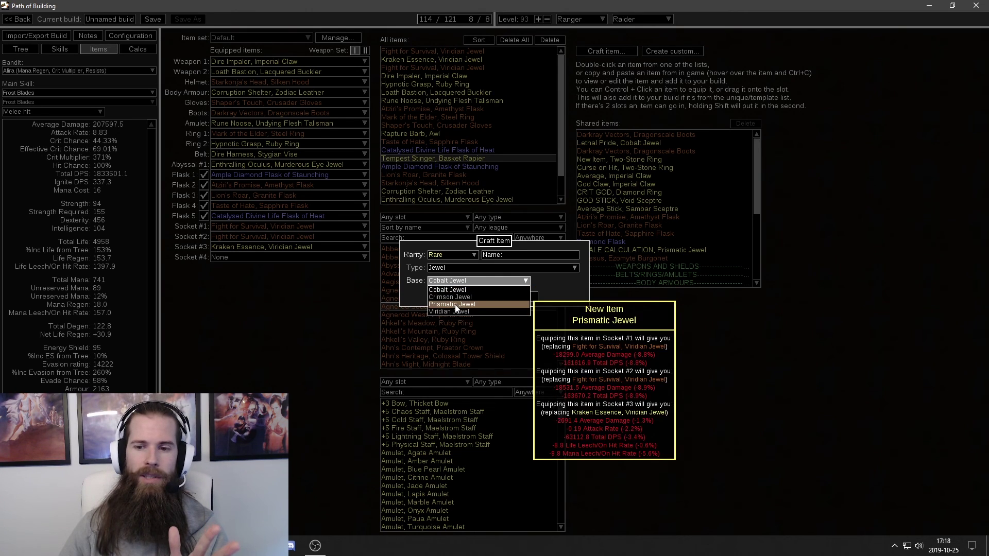
click(456, 304)
click(472, 299)
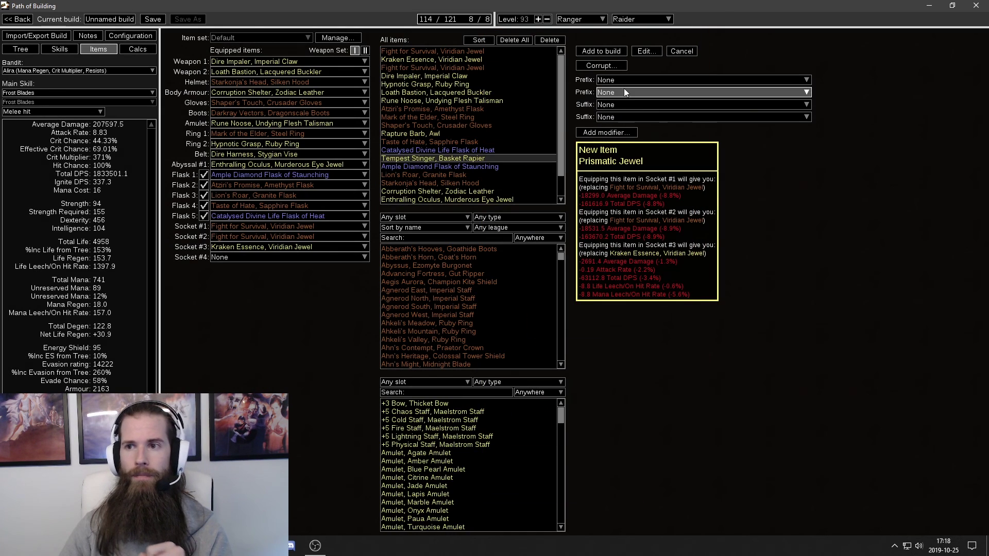
Add the modifier '15% increased melee critical strike chacnee' to the jewel text and save it.
click(643, 53)
key(Return)
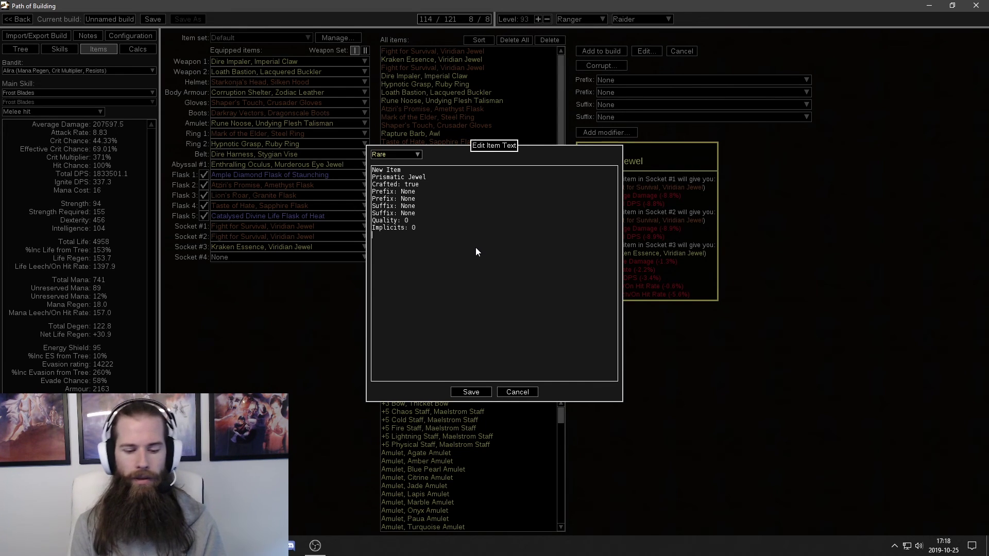
text(15% in)
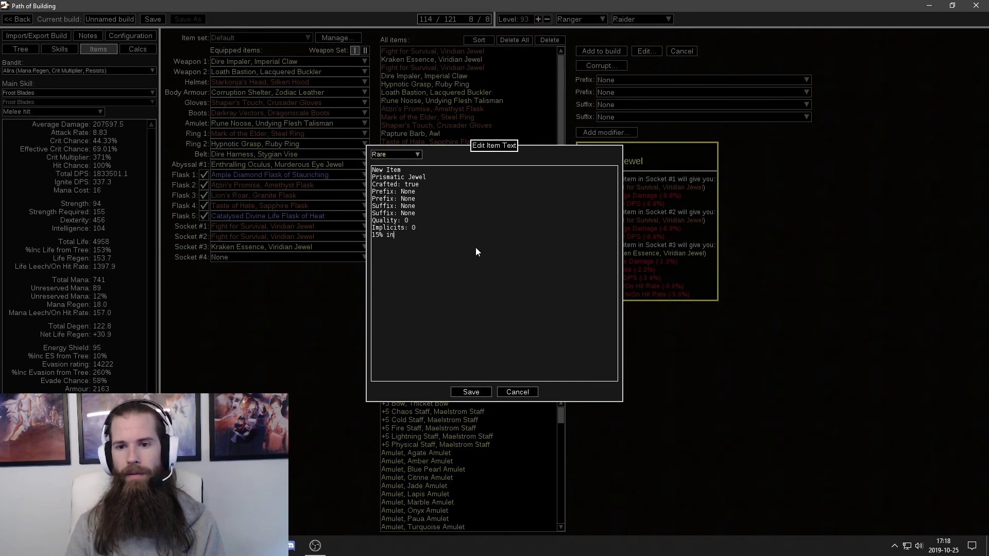
text(creased melee )
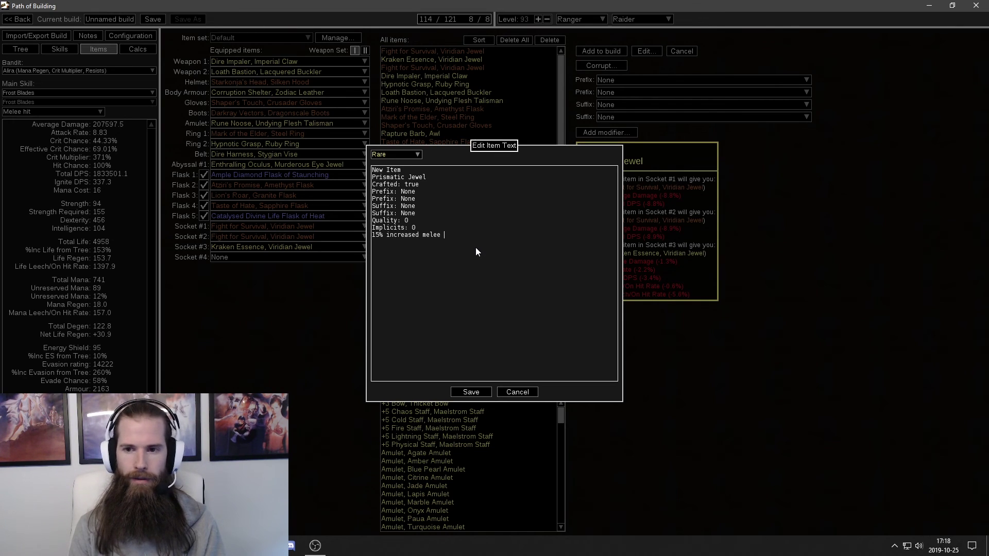
text(critical strike chacne)
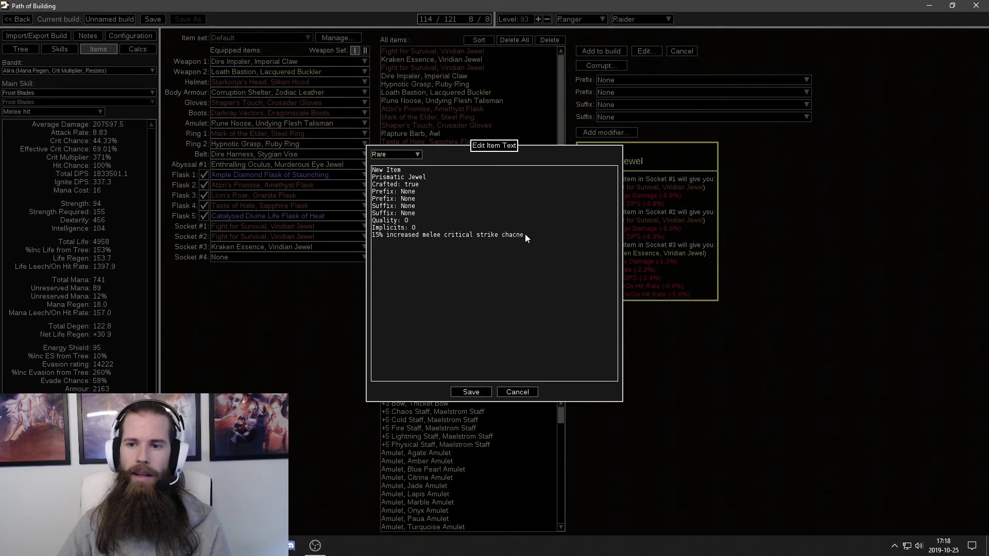
key(BackSpace)
key(BackSpace)
key(BackSpace)
text(nce)
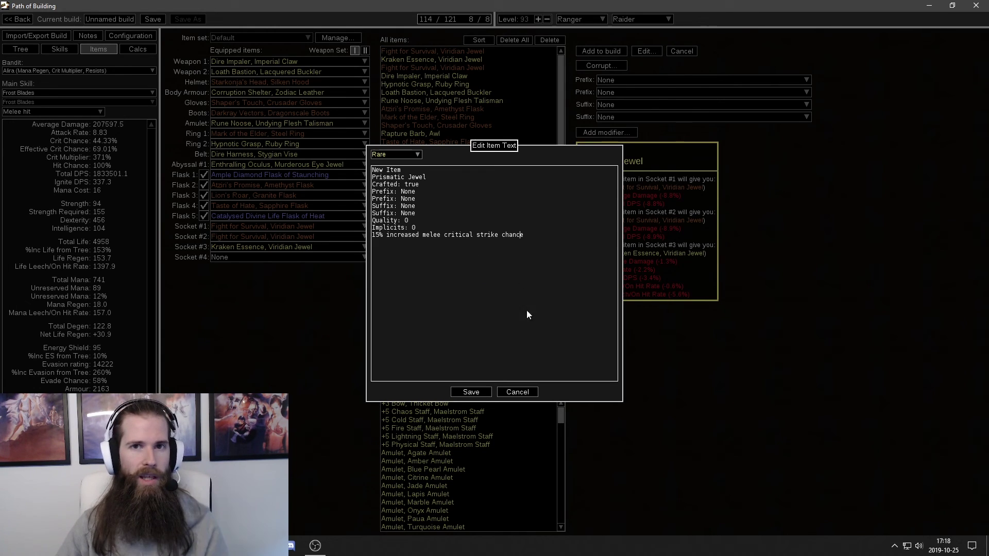
click(470, 393)
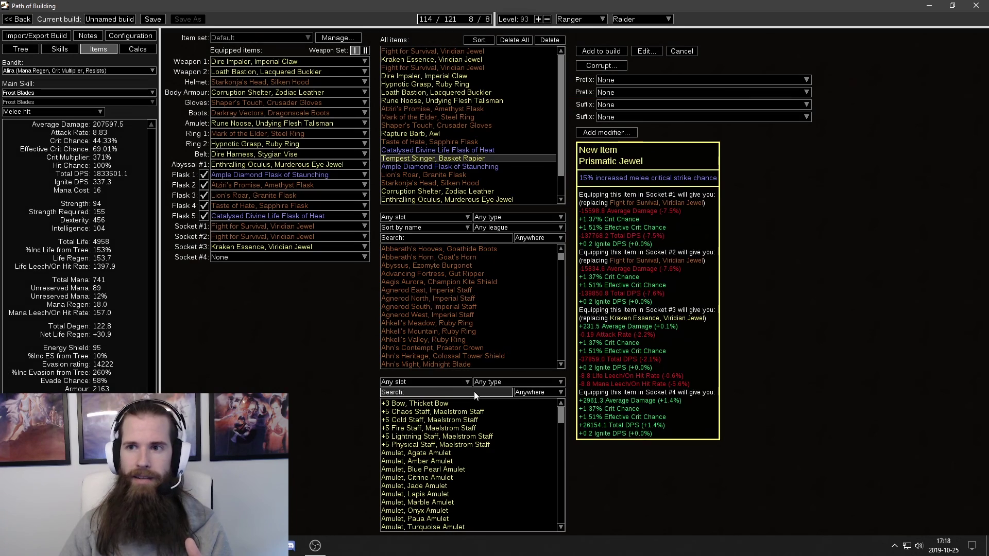
Add the Prismatic Jewel to the build and place it in jewel Socket #4.
click(601, 51)
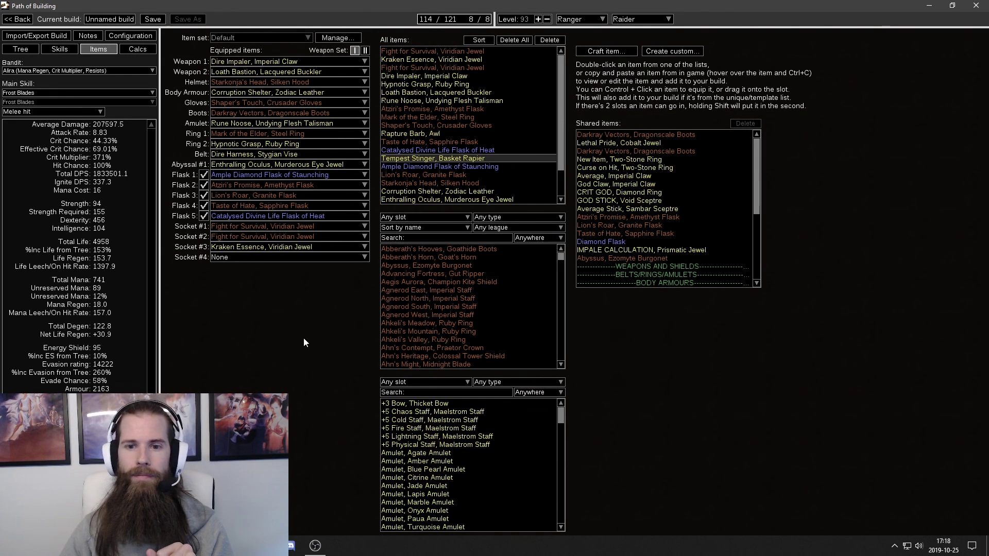
click(289, 259)
click(291, 309)
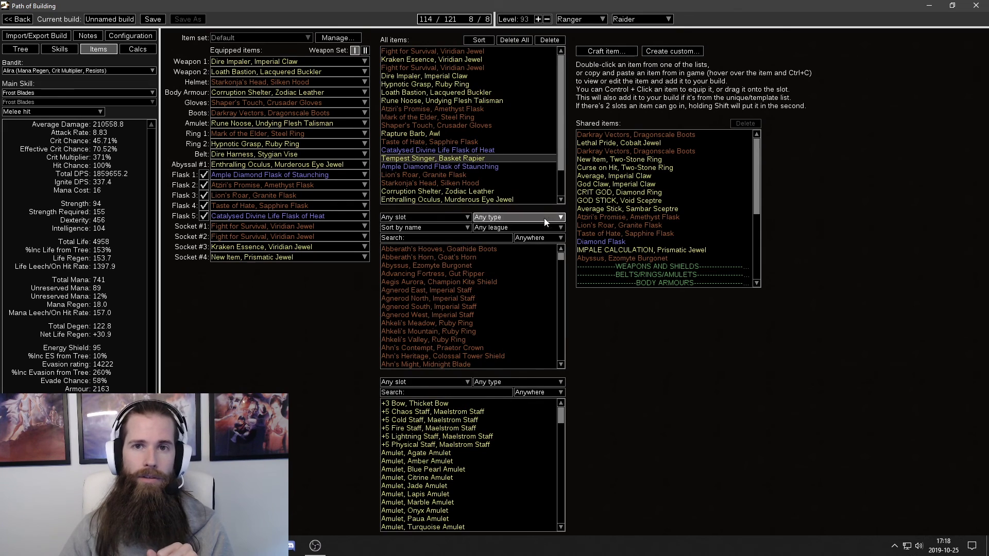
scroll(566, 132, down, 1)
scroll(564, 153, down, 1)
mouse_move(497, 202)
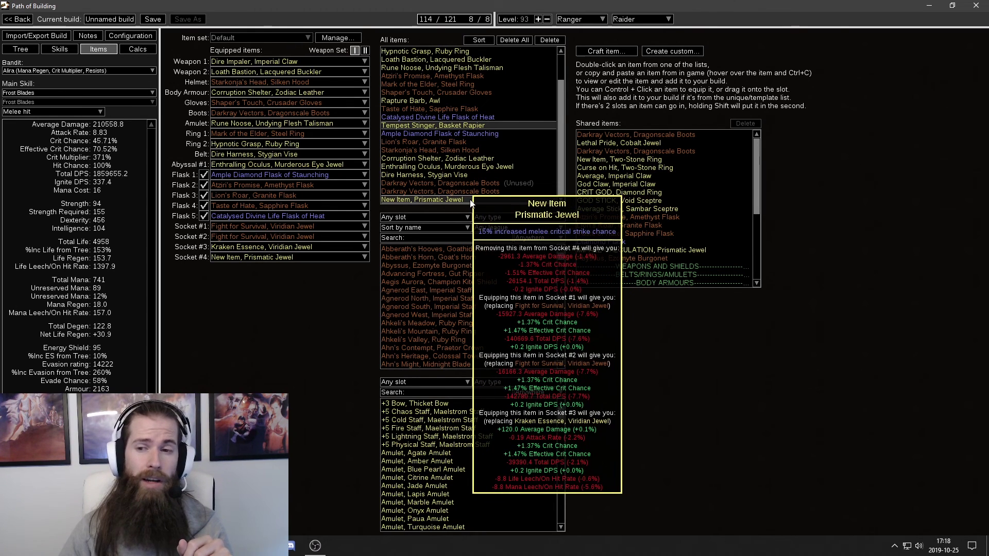
drag(473, 201, 430, 203)
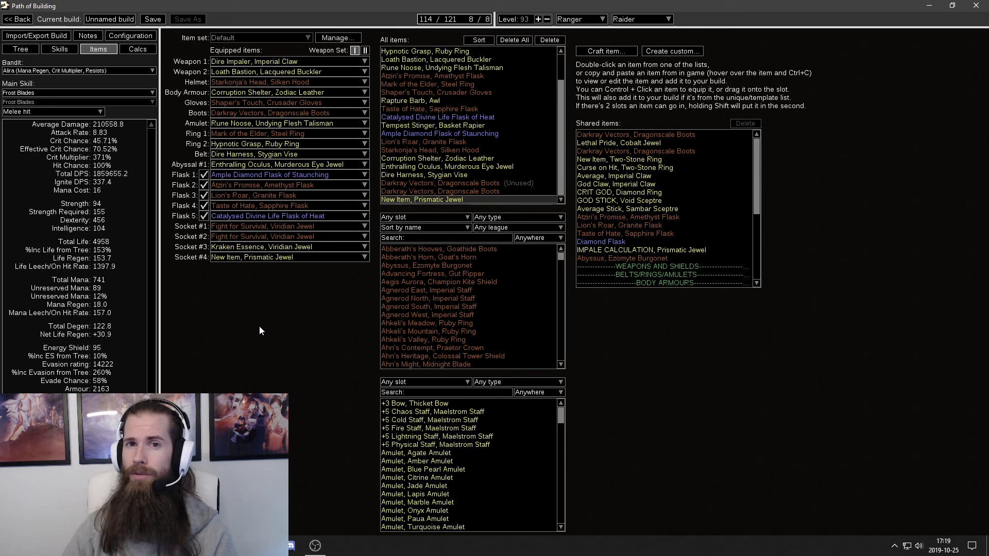
Enable Frenzy Charges, Onslaught, 30 Rage, a chilled enemy and a Shaper/Guardian boss in Configuration.
click(151, 37)
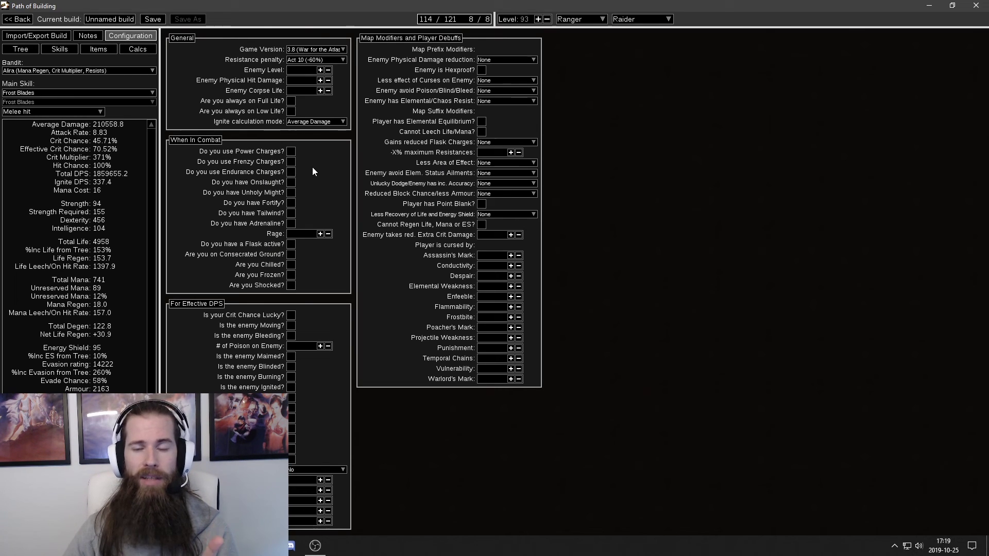
click(290, 162)
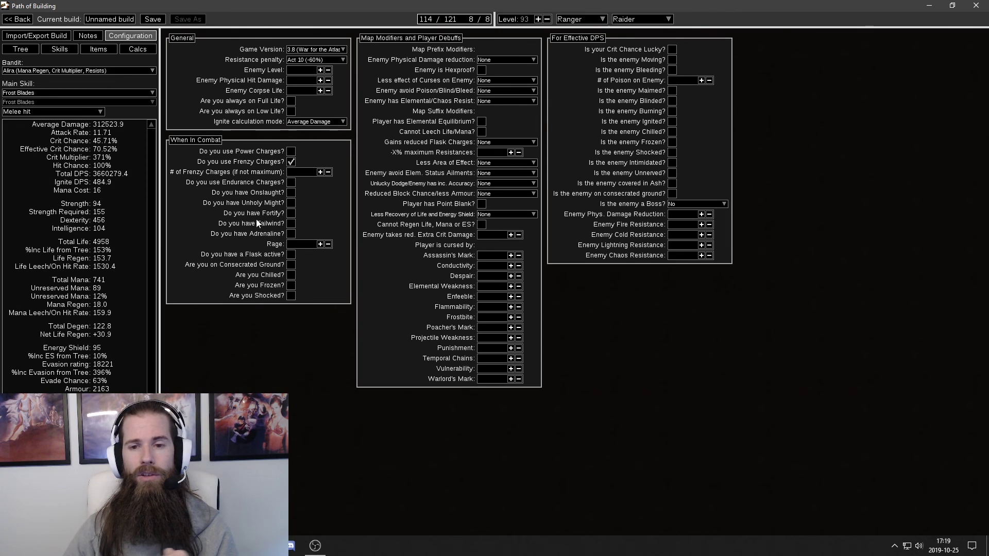
click(292, 193)
click(315, 244)
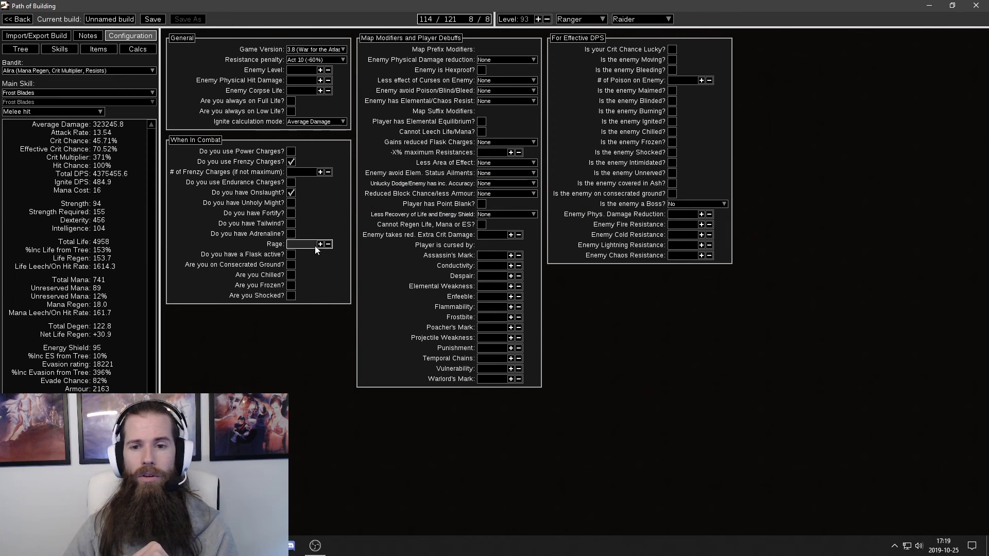
text(30)
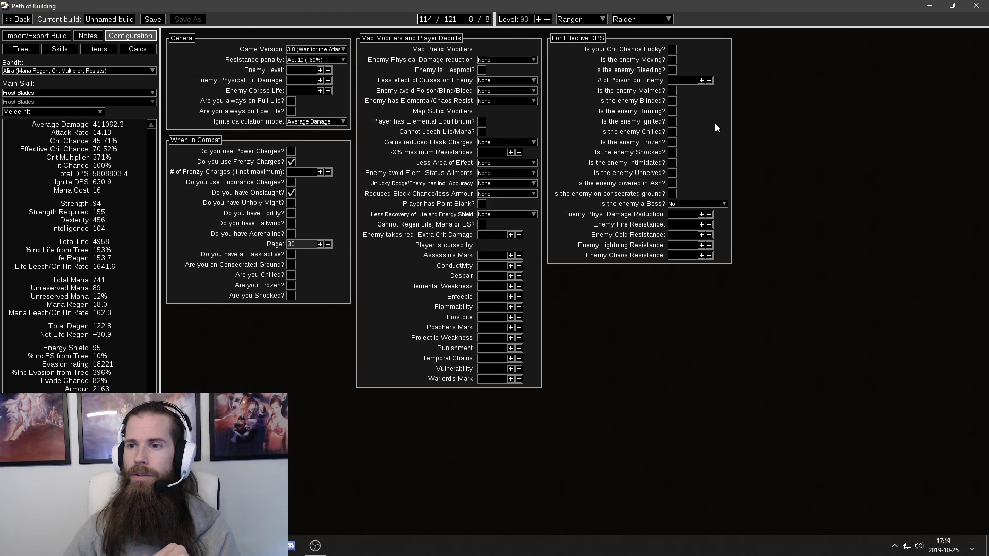
click(673, 131)
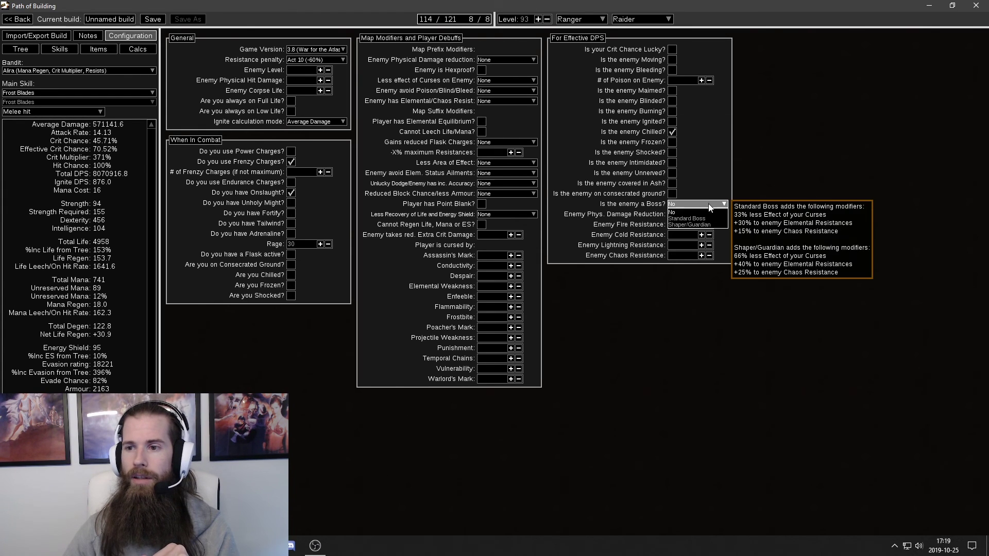
click(690, 225)
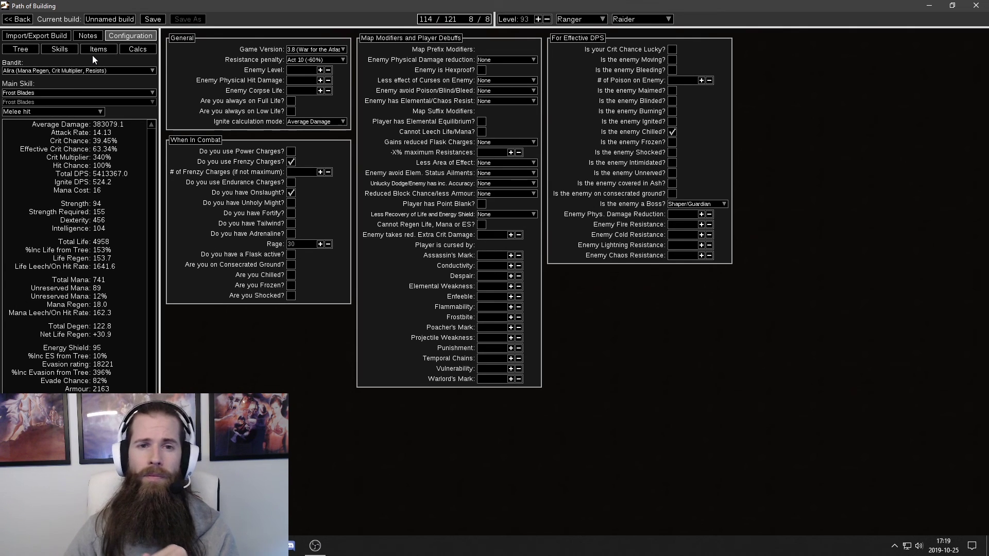
Review the Frost Blades build's notes, calculation breakdown and equipped items.
click(92, 36)
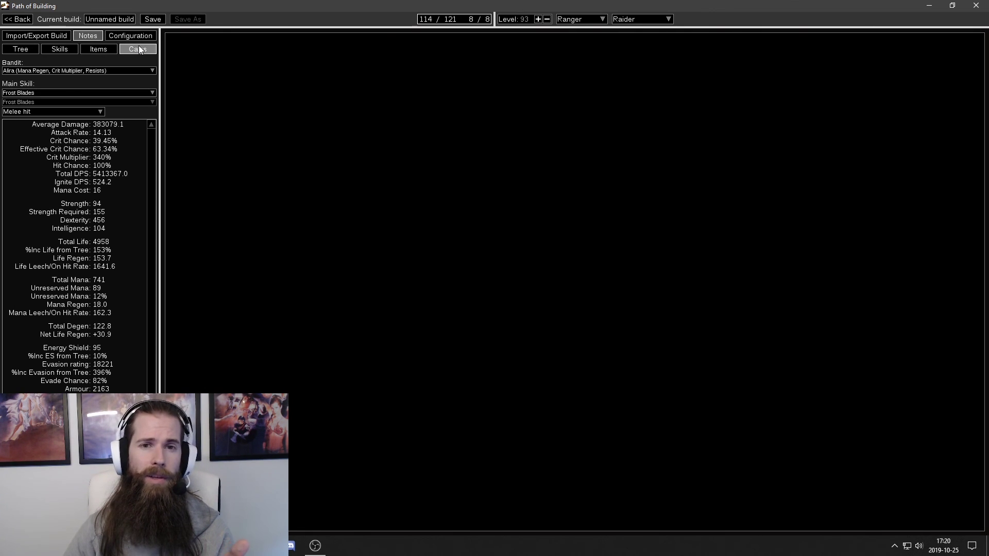
click(138, 46)
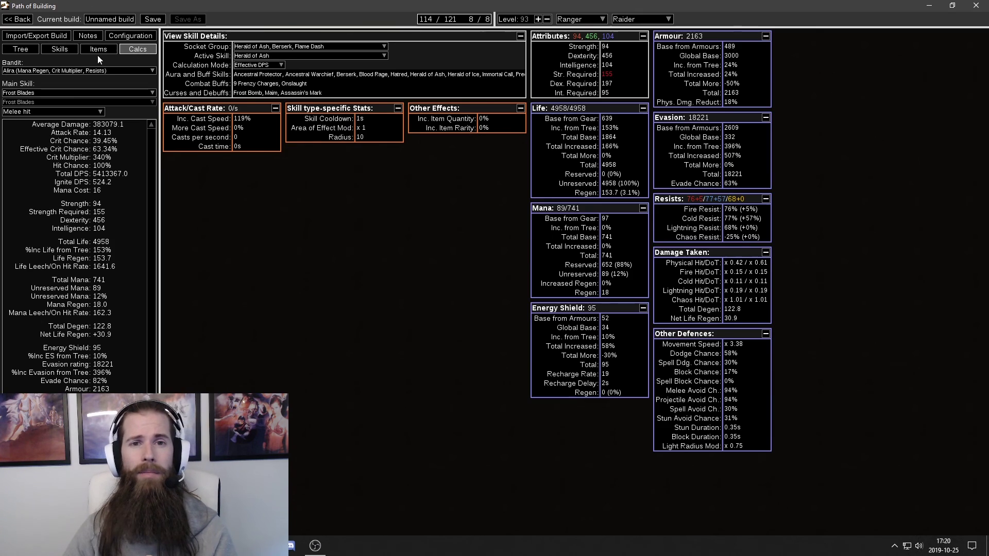
click(97, 52)
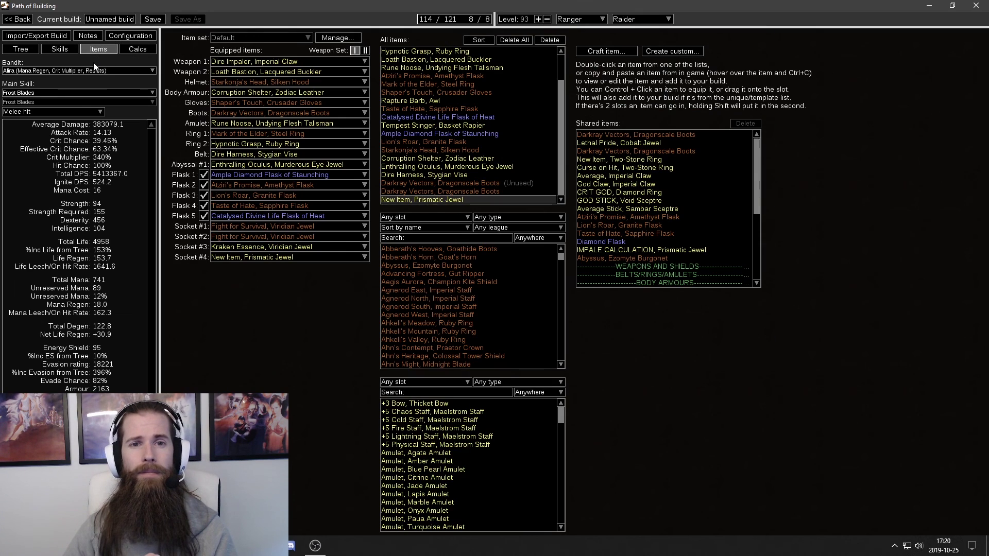
Check the passive tree, then return to the build list without saving.
click(30, 48)
scroll(410, 227, down, 3)
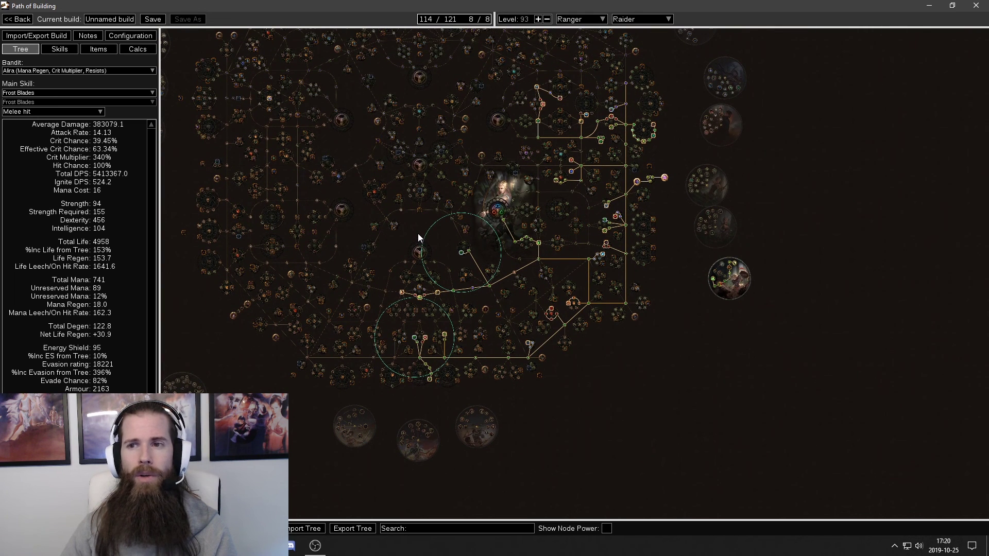
click(23, 23)
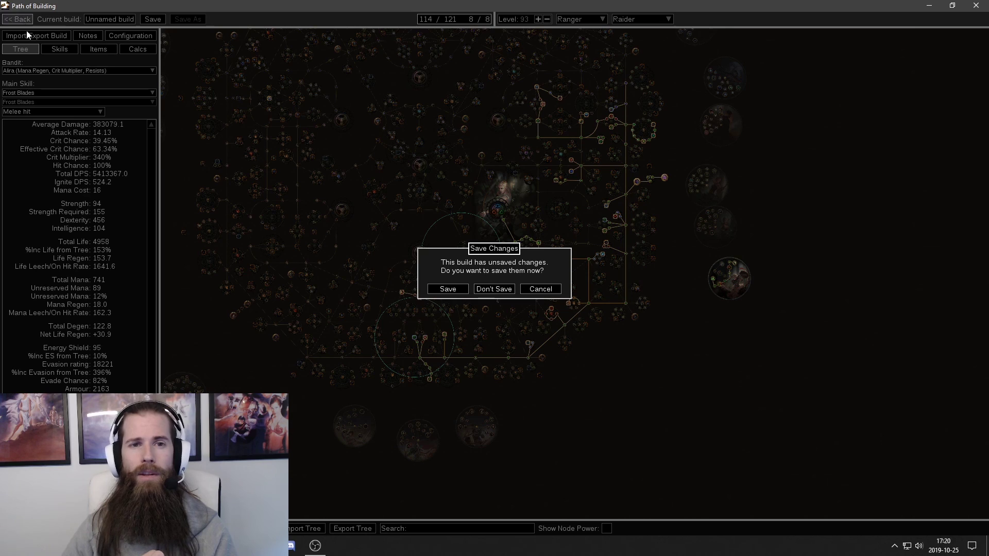
click(496, 288)
Open the .iceshot build, look over its passive tree, and show the Ice Shot gem group.
click(372, 95)
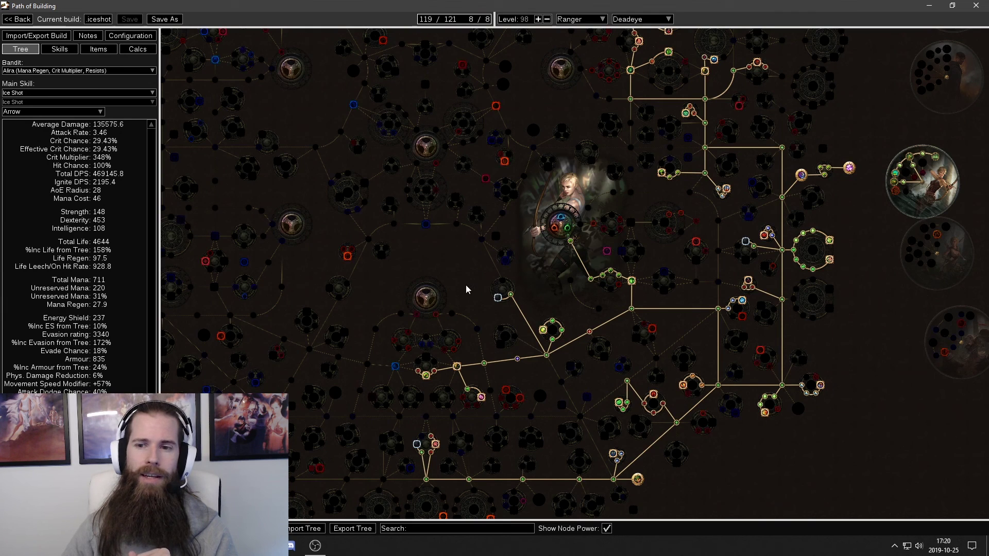
scroll(351, 230, down, 2)
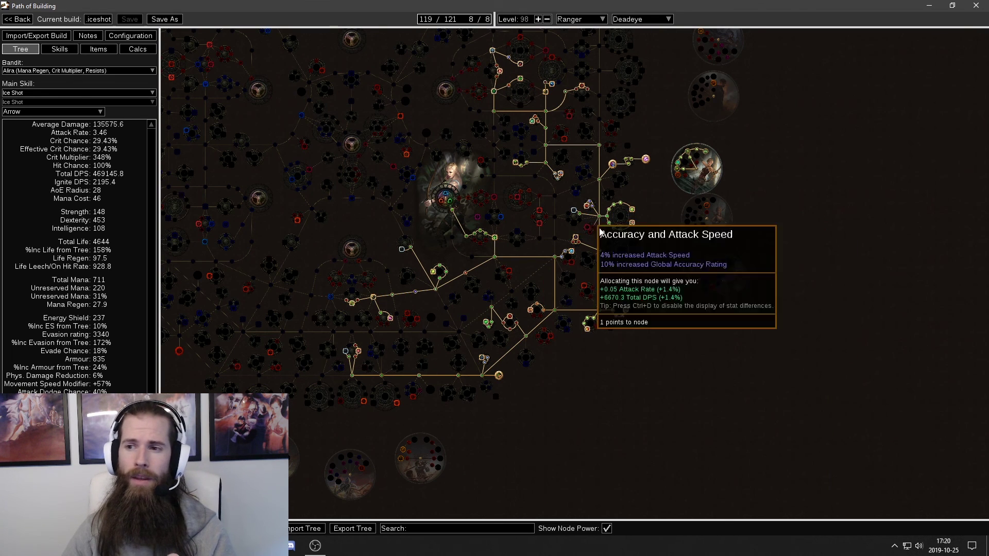
drag(633, 205, 645, 194)
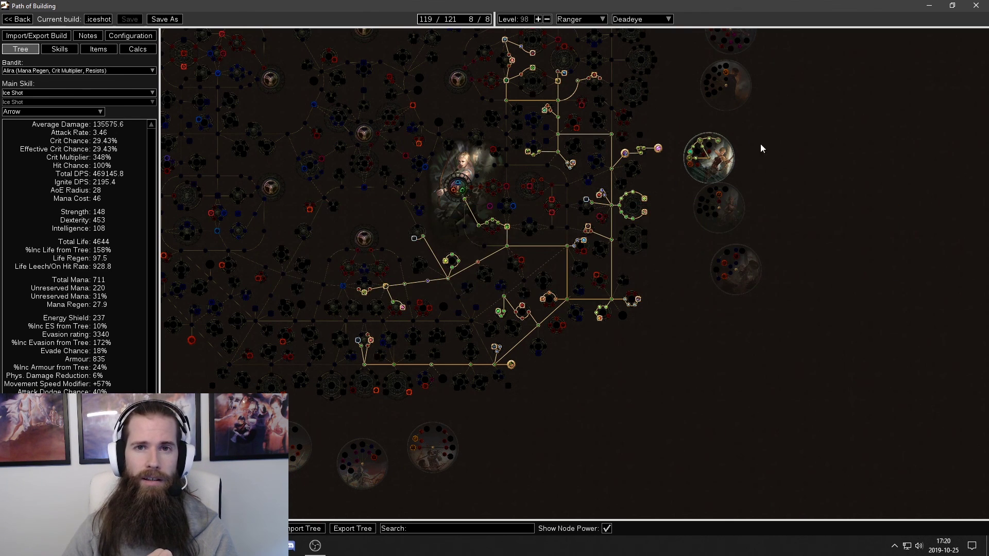
scroll(708, 247, down, 2)
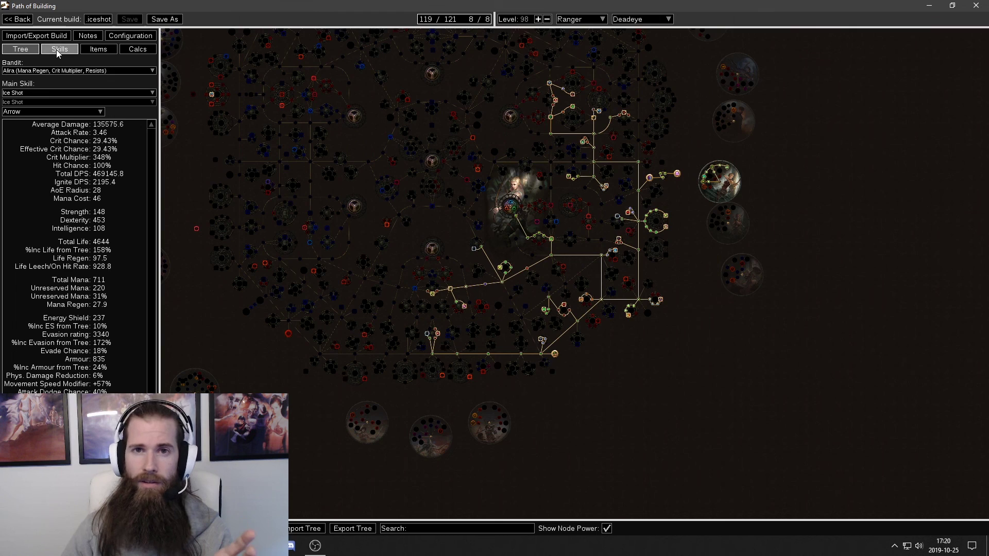
click(57, 49)
click(224, 45)
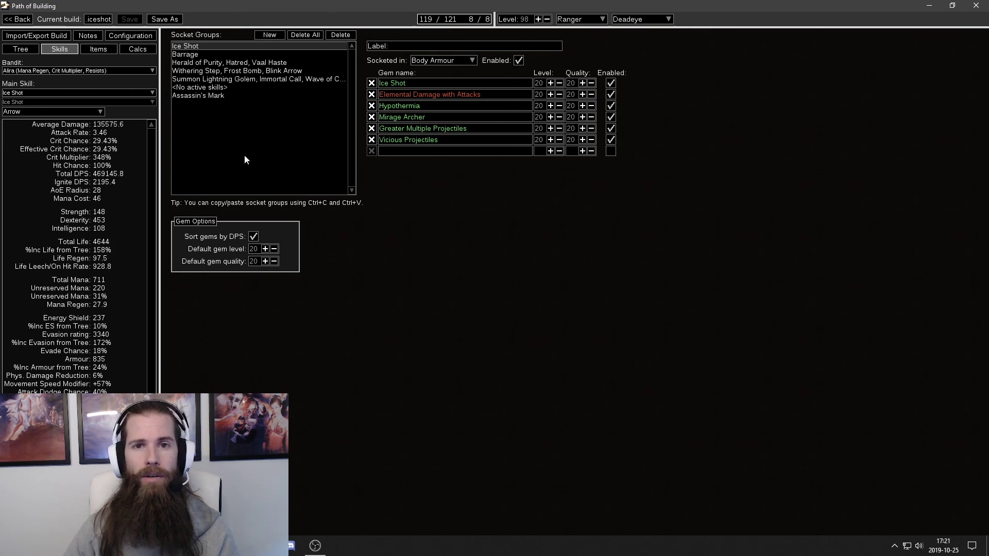
Review the Herald, Barrage, Withering Step, Lightning Golem and Assassin's Mark gem groups, then the gear.
click(232, 62)
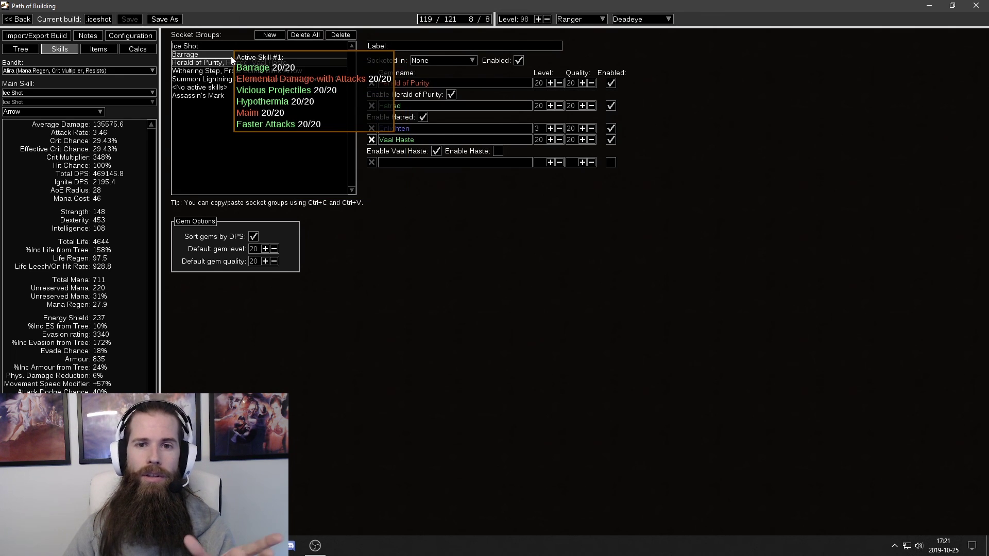
click(231, 54)
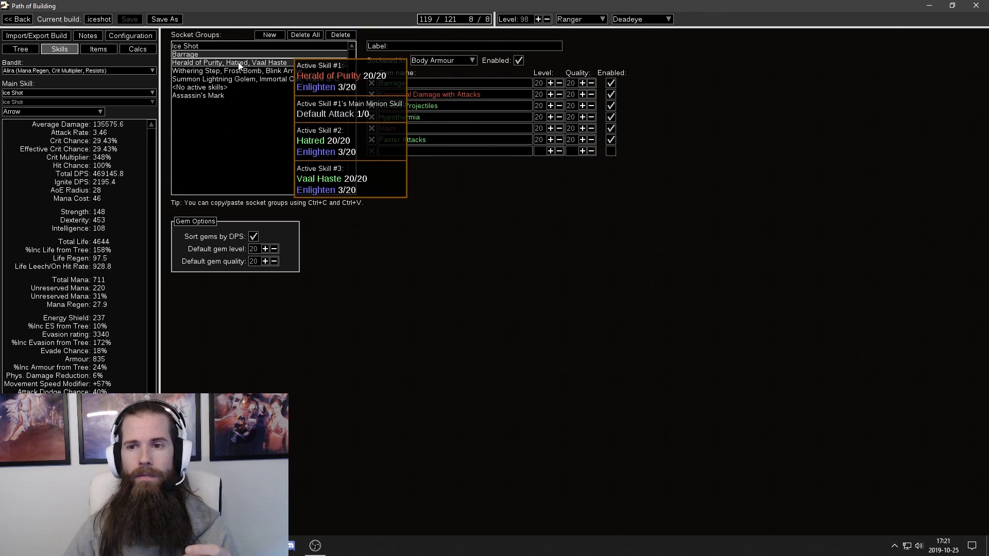
click(234, 71)
click(240, 80)
click(239, 96)
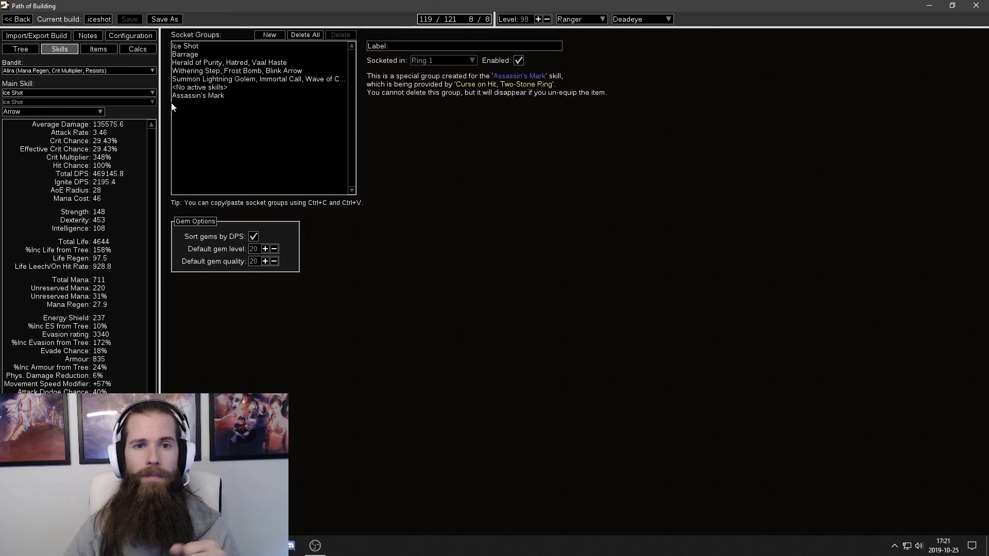
click(95, 53)
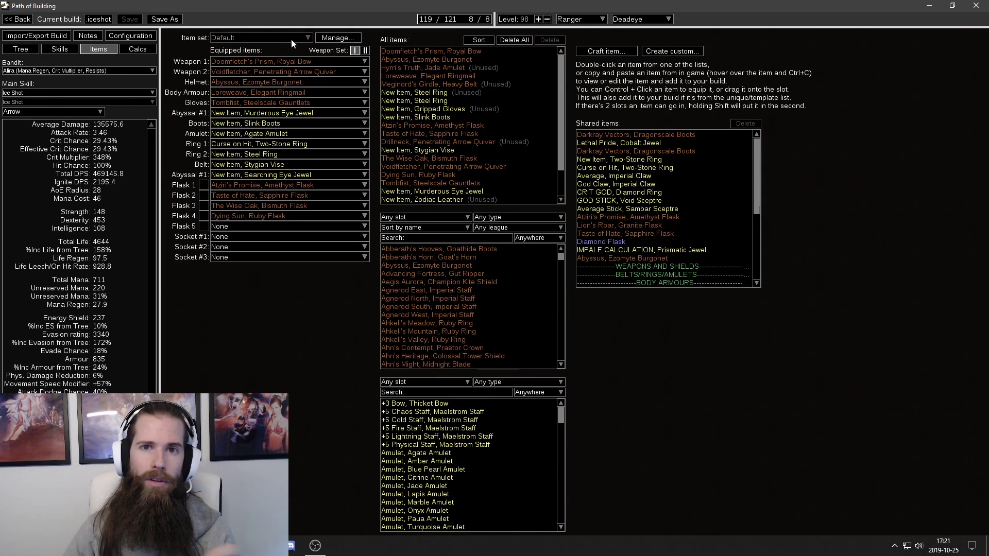
Activate the Atziri's Promise, Taste of Hate, Wise Oak and Dying Sun flasks, then view Configuration.
click(204, 185)
click(204, 195)
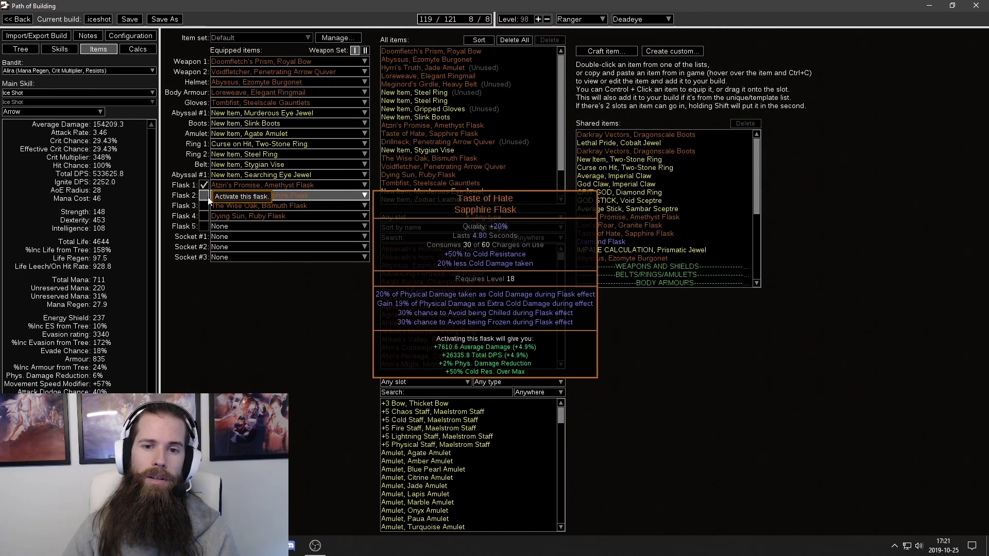
click(204, 206)
click(204, 216)
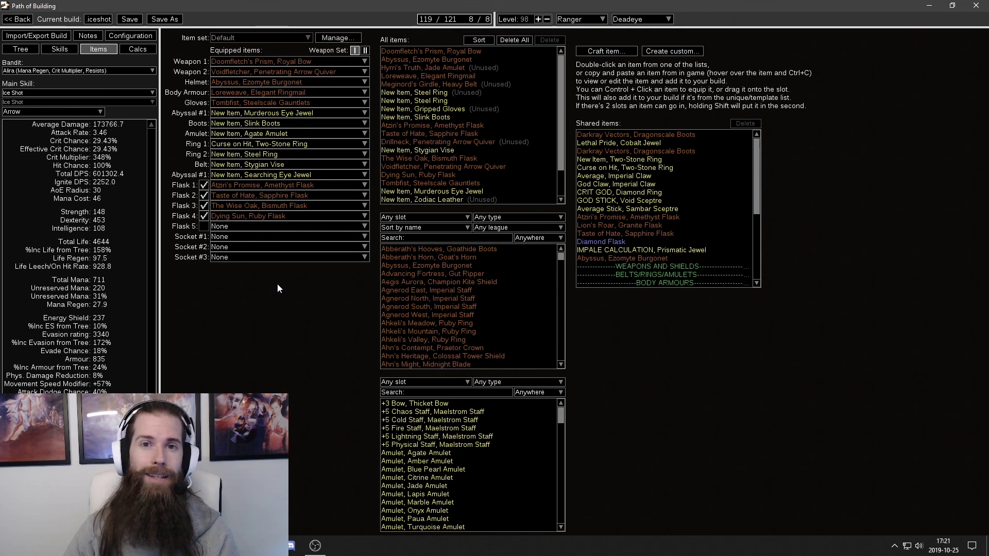
mouse_move(401, 160)
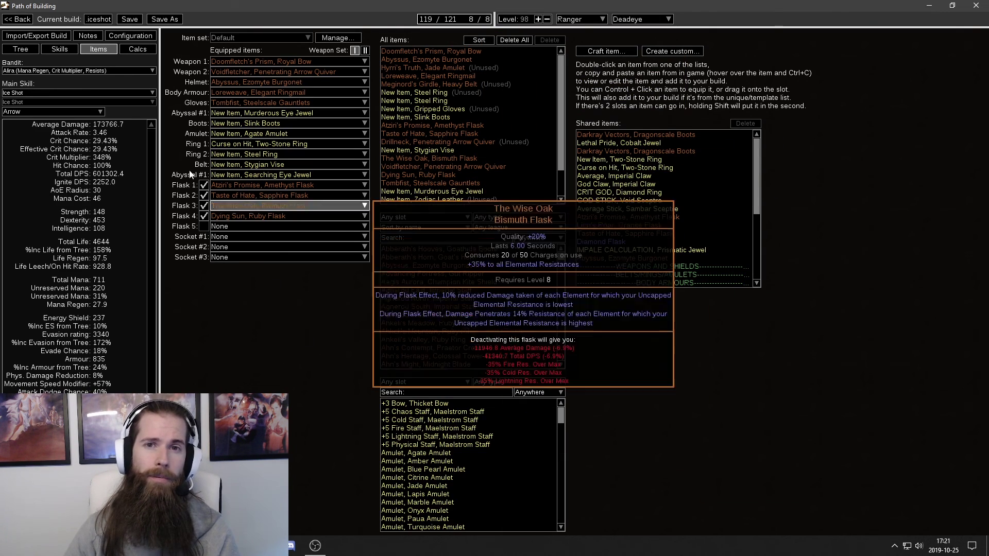
click(131, 35)
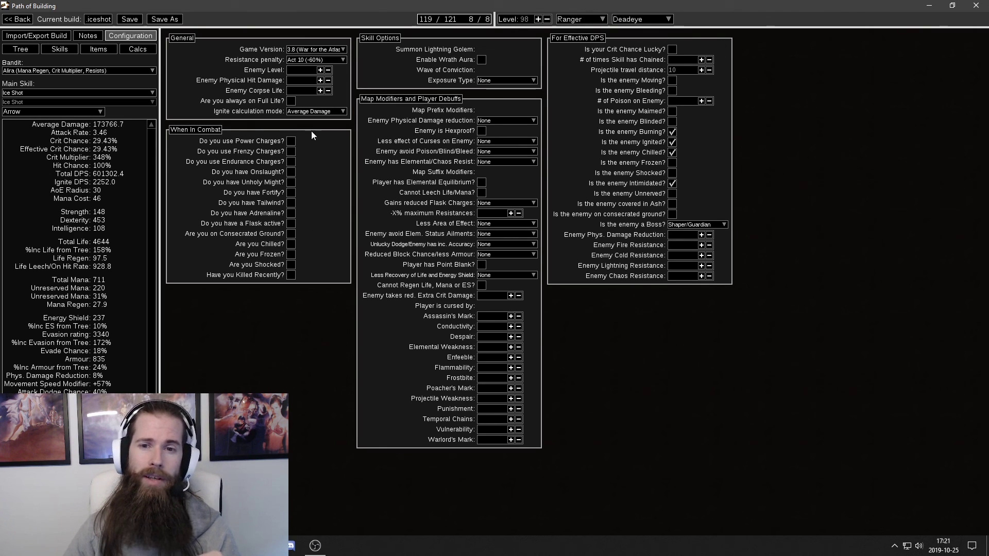
Discard the .iceshot build, start a new build, and fetch the account's characters for import.
click(8, 27)
click(494, 288)
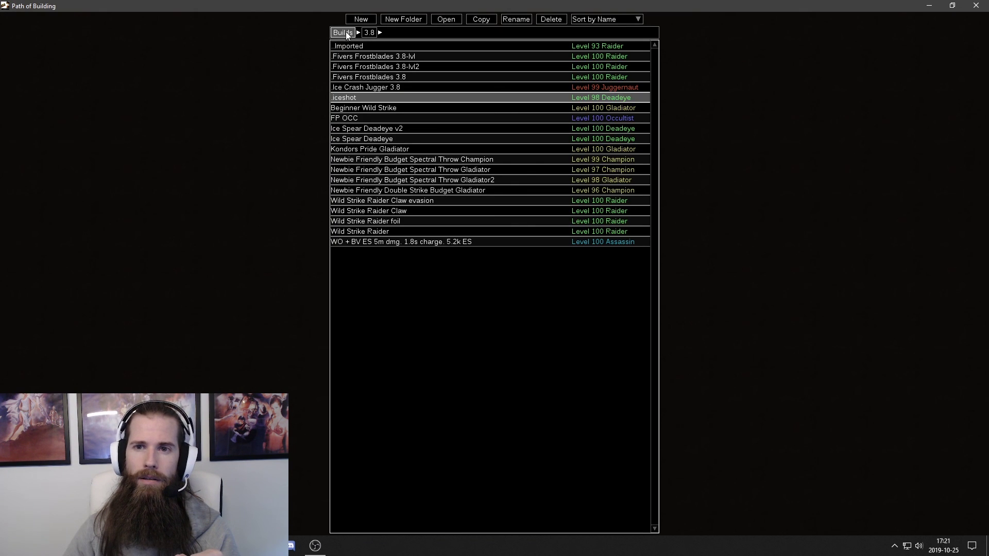
key(ctrl+n)
click(49, 35)
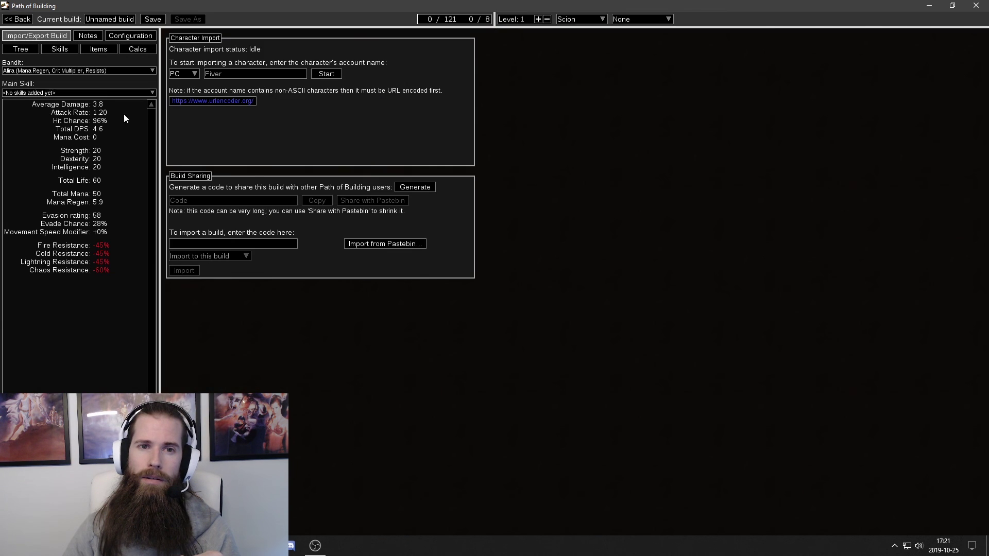
click(316, 74)
Import the level 66 Blight Deadeye's passive tree, jewels, items and skills.
click(254, 74)
click(252, 73)
click(251, 73)
click(236, 89)
click(242, 84)
click(240, 101)
click(241, 100)
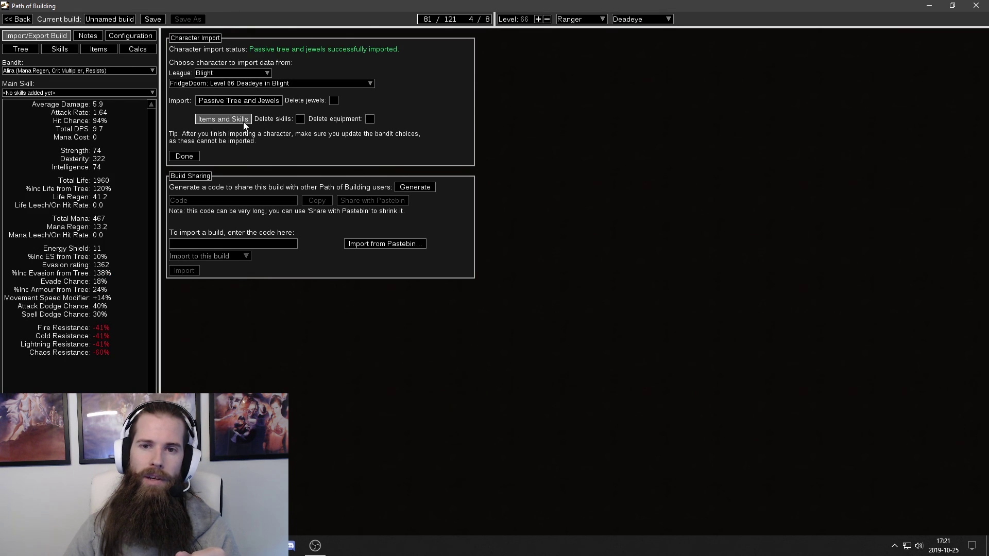
click(243, 121)
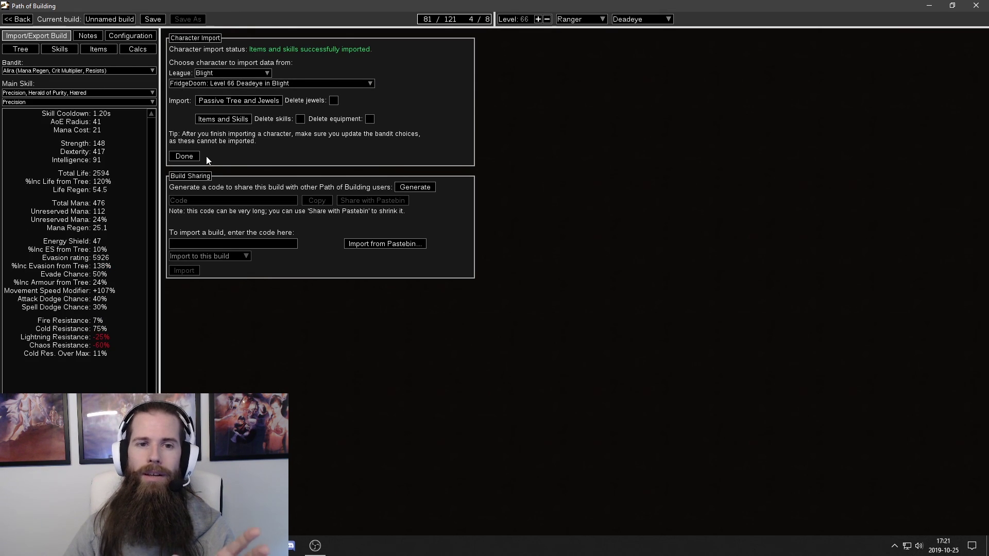
click(193, 158)
Set Ice Shot as the main skill and show the equipped items.
click(63, 93)
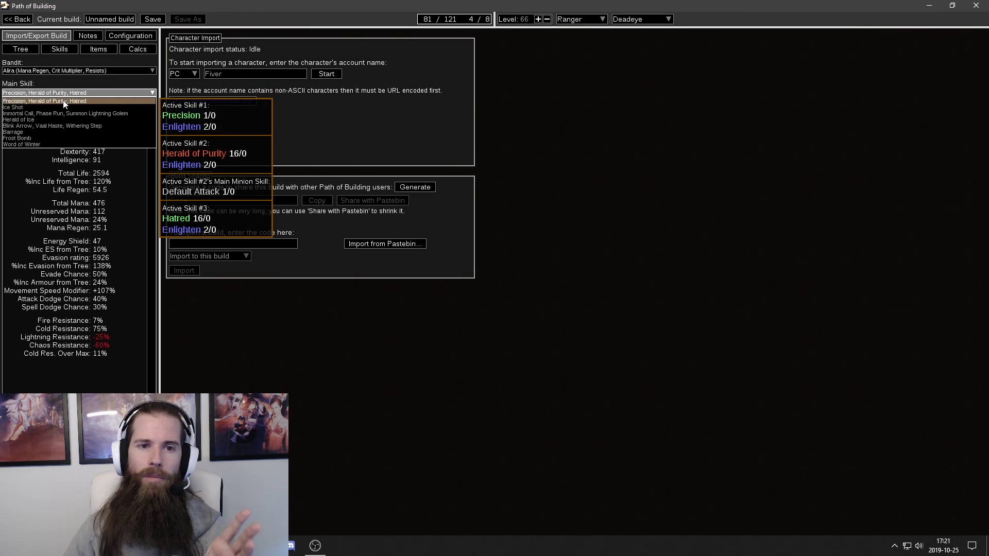
click(67, 107)
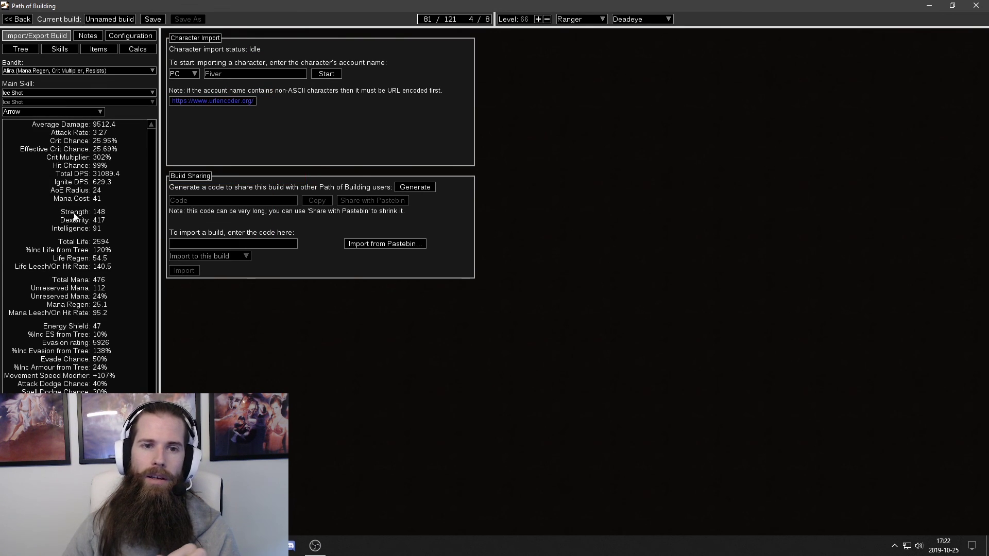
click(97, 49)
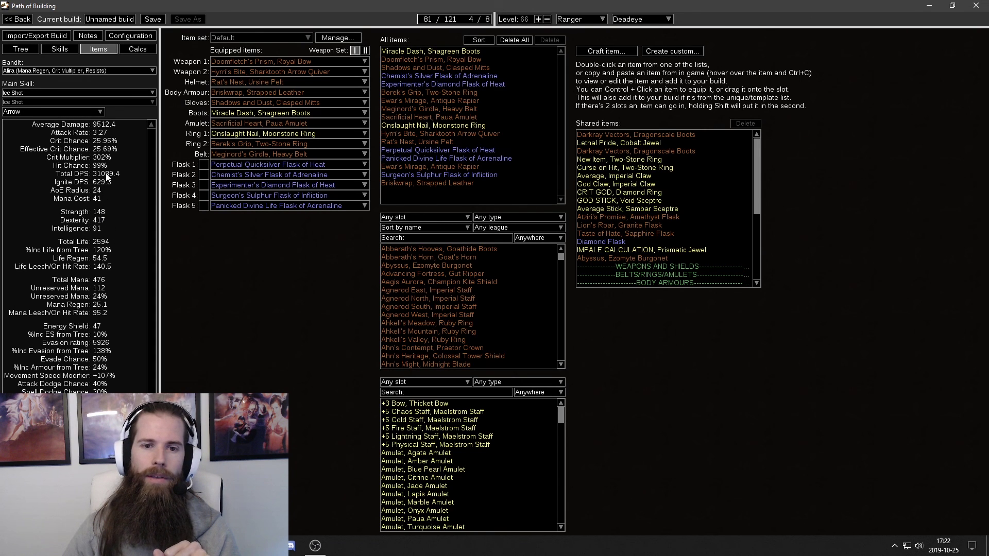
Show the imported Deadeye's passive tree with the allocated Ranger nodes and ascendancy in view.
click(24, 49)
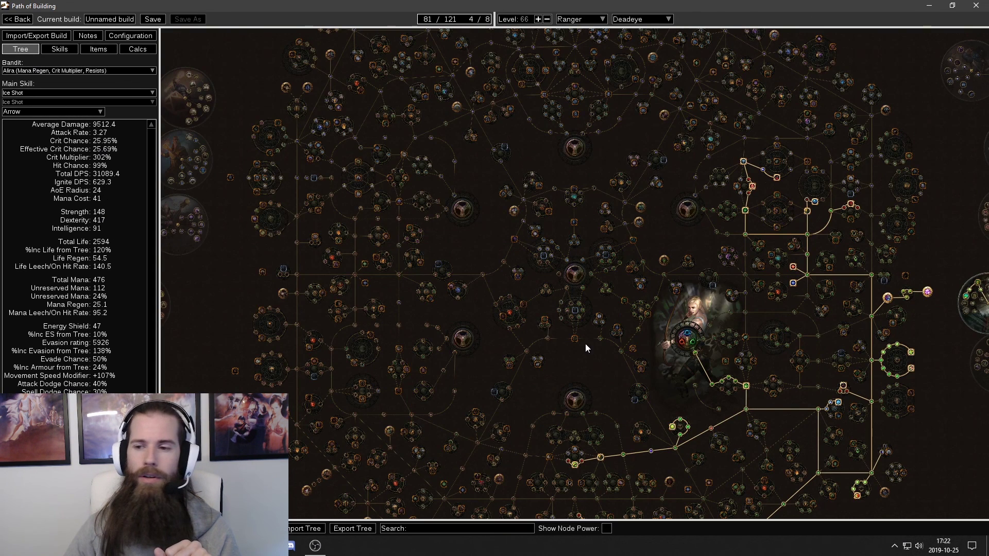
drag(586, 344, 292, 215)
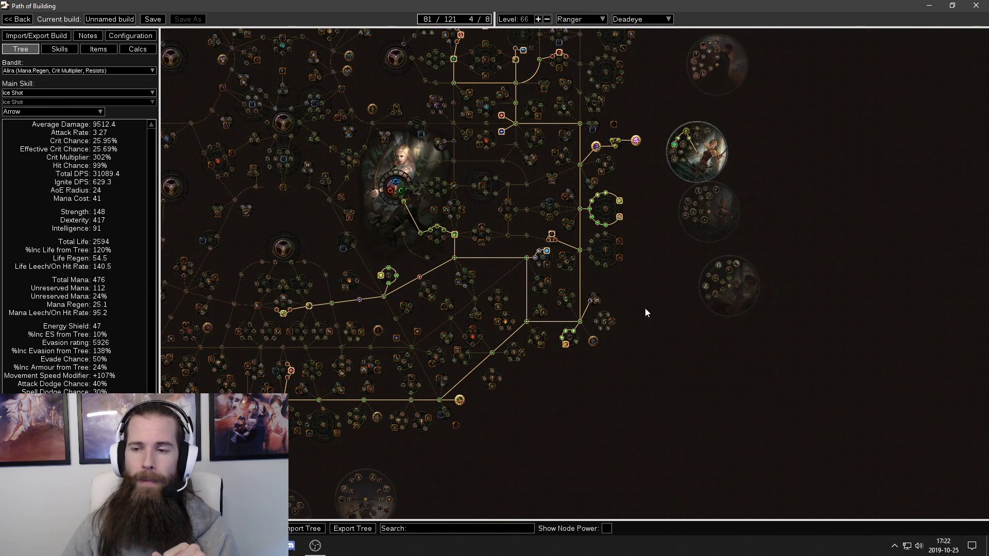
drag(675, 316, 672, 321)
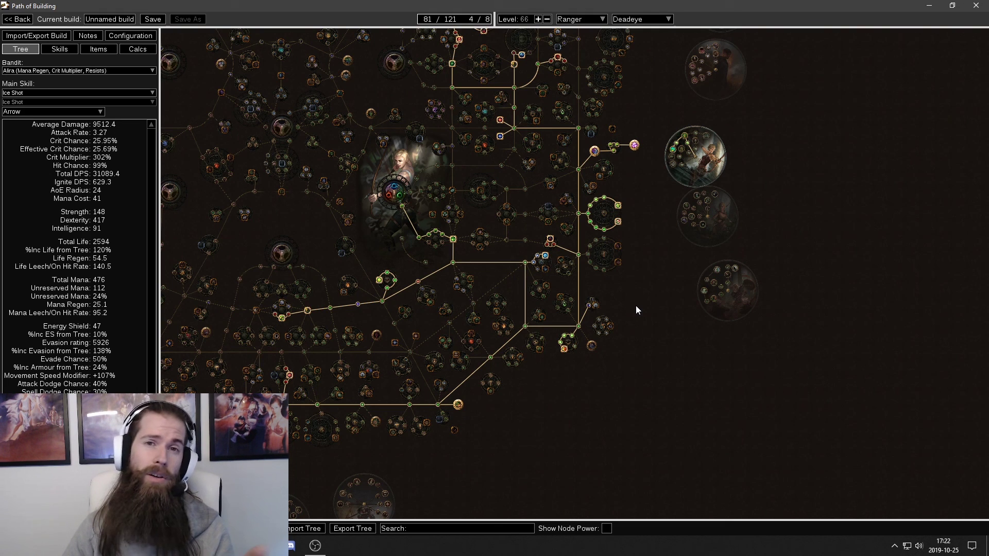
Browse the skill socket groups: Precision/Herald of Purity/Hatred, Ice Shot, Blink Arrow, Frost Bomb, Word of Winter.
click(63, 53)
mouse_move(238, 49)
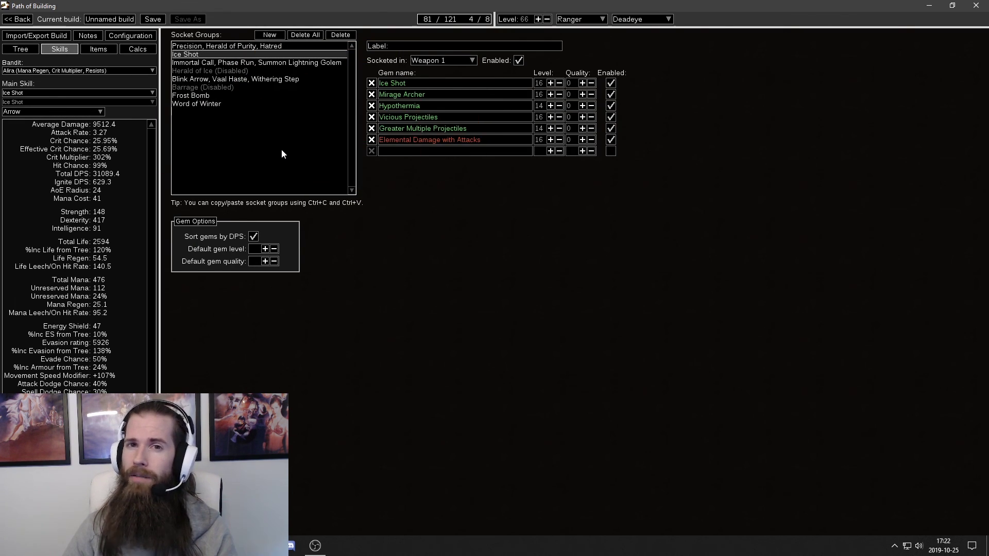
click(281, 152)
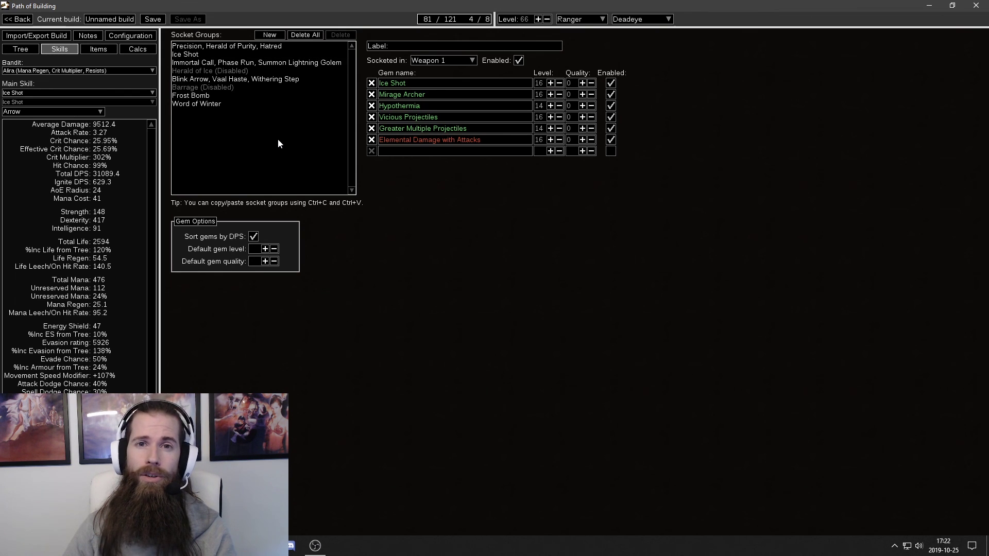
click(252, 49)
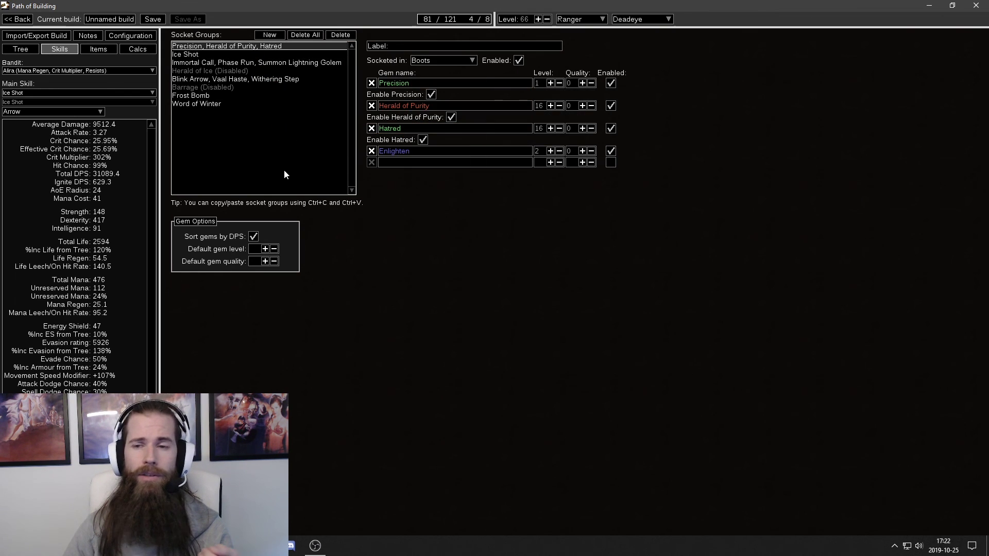
click(283, 169)
click(260, 54)
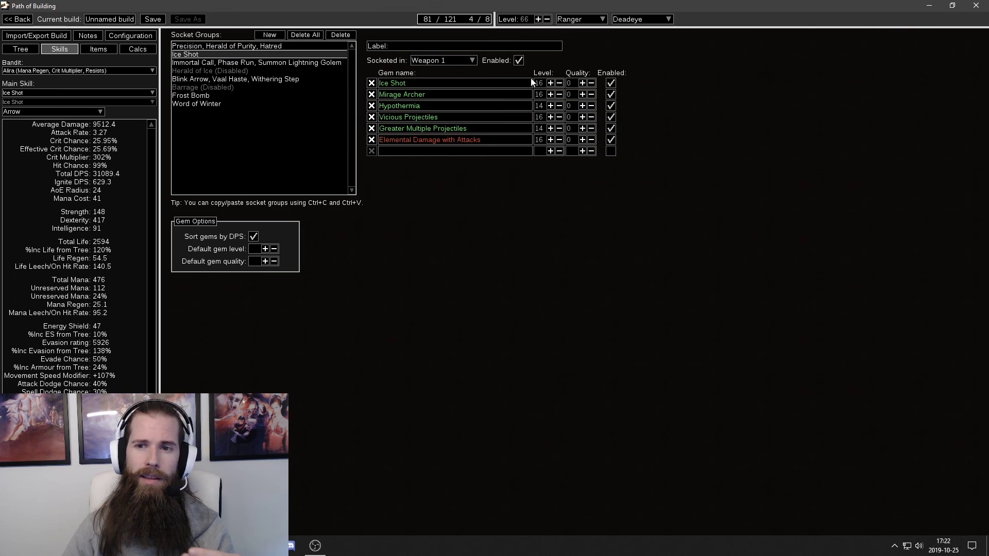
click(251, 148)
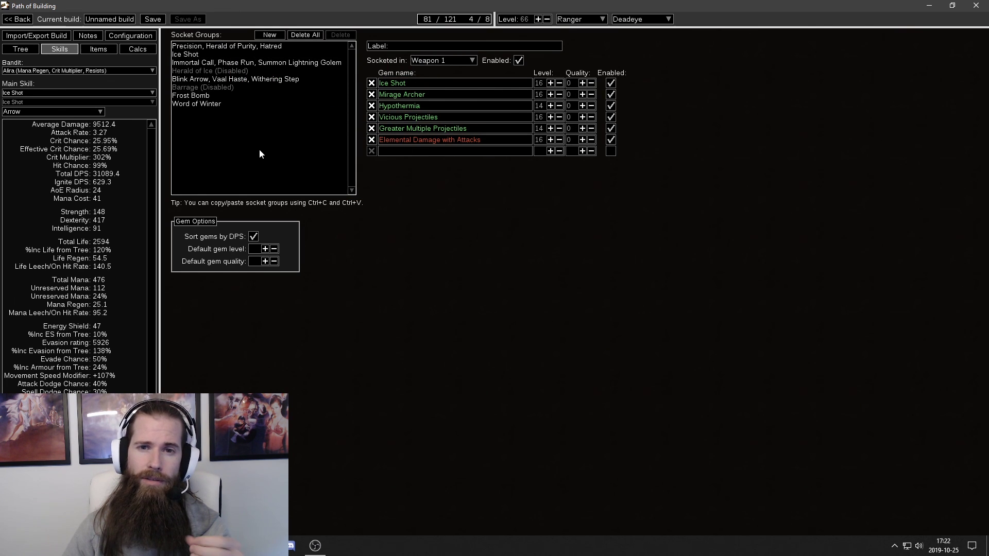
click(255, 79)
click(245, 112)
click(243, 95)
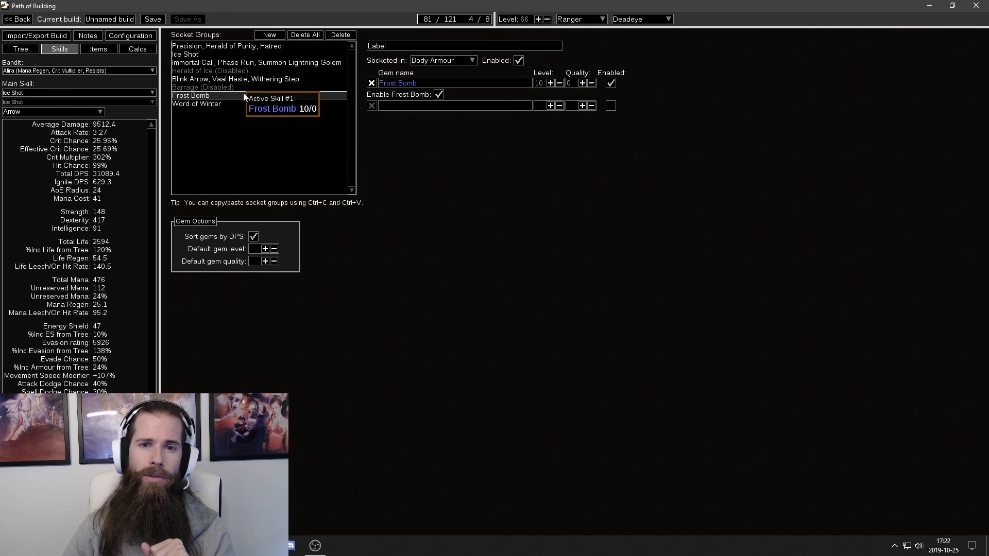
click(241, 104)
Disable Phase Run in the Immortal Call group, dropping movement speed from +107% to +77%.
click(232, 63)
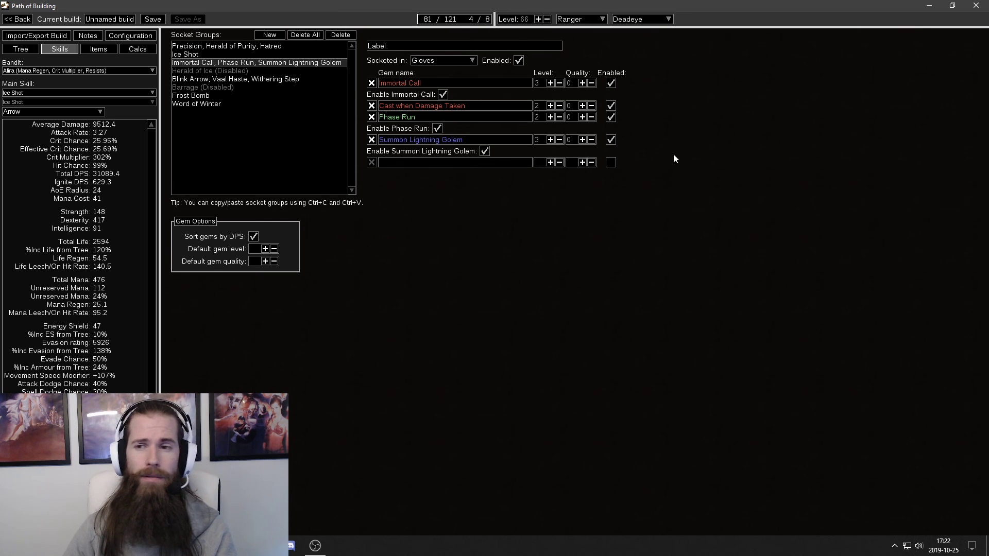
click(335, 149)
click(611, 118)
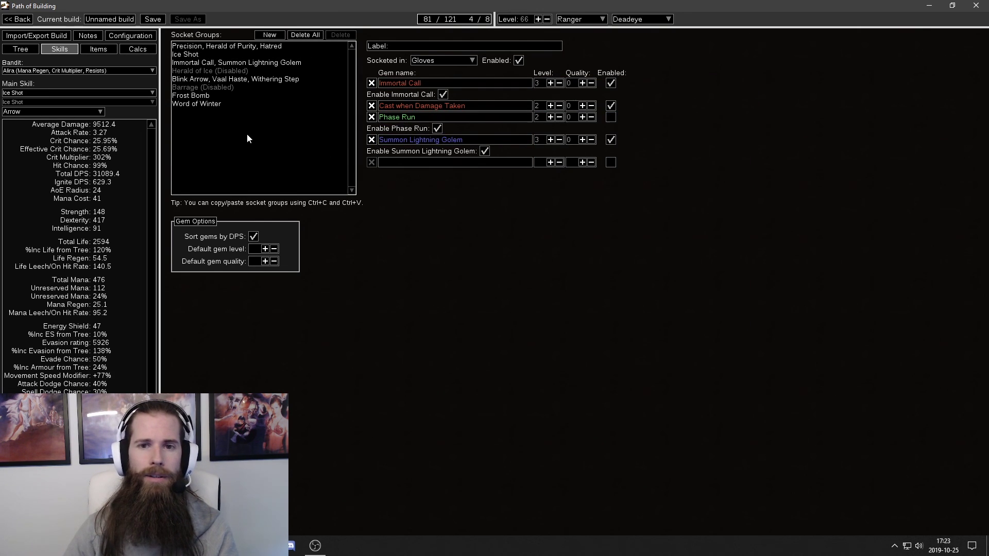
Activate Flasks 1 through 5 on the equipped items, raising Total DPS to 46517.7 and movement speed to +160%.
click(115, 51)
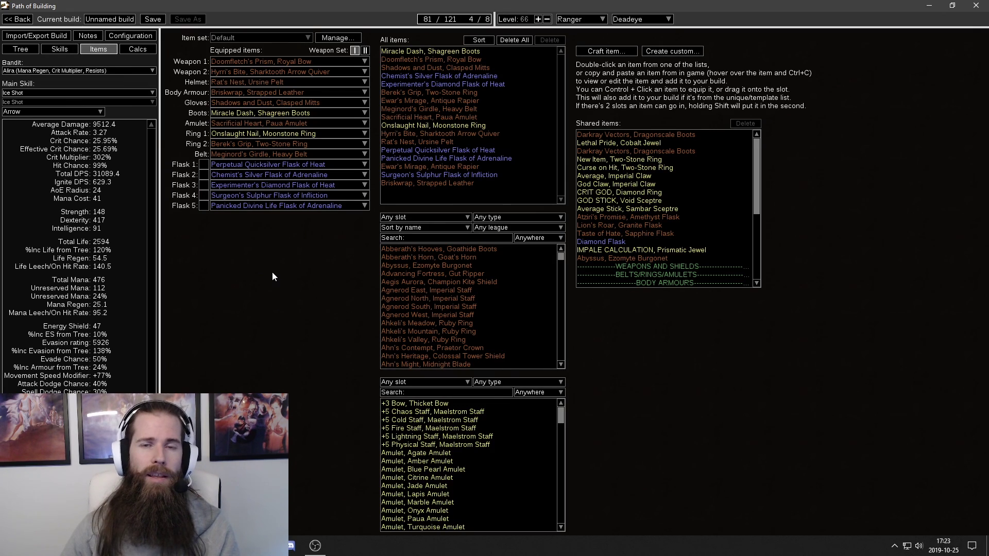
mouse_move(232, 134)
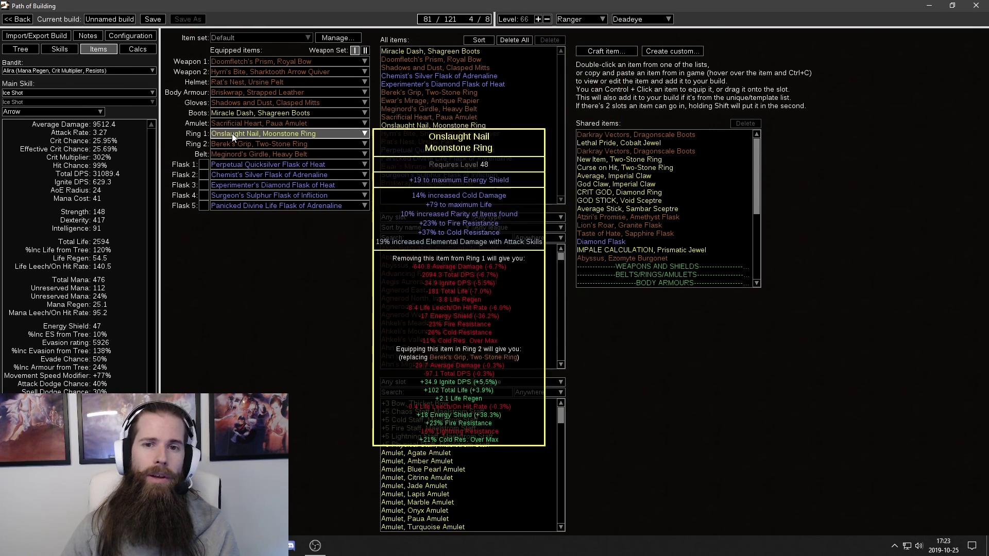
mouse_move(339, 73)
mouse_move(283, 132)
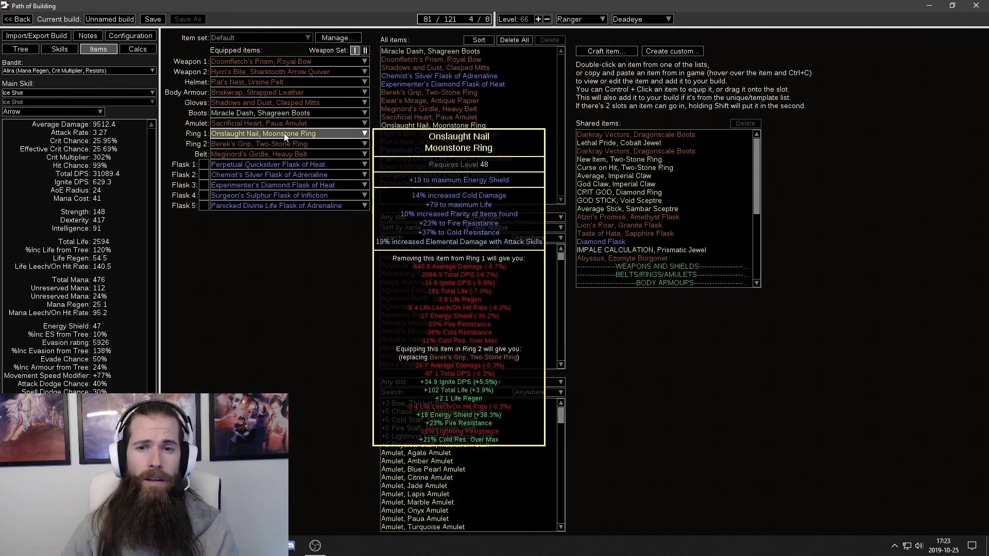
click(204, 165)
click(204, 176)
click(204, 185)
click(204, 195)
click(204, 206)
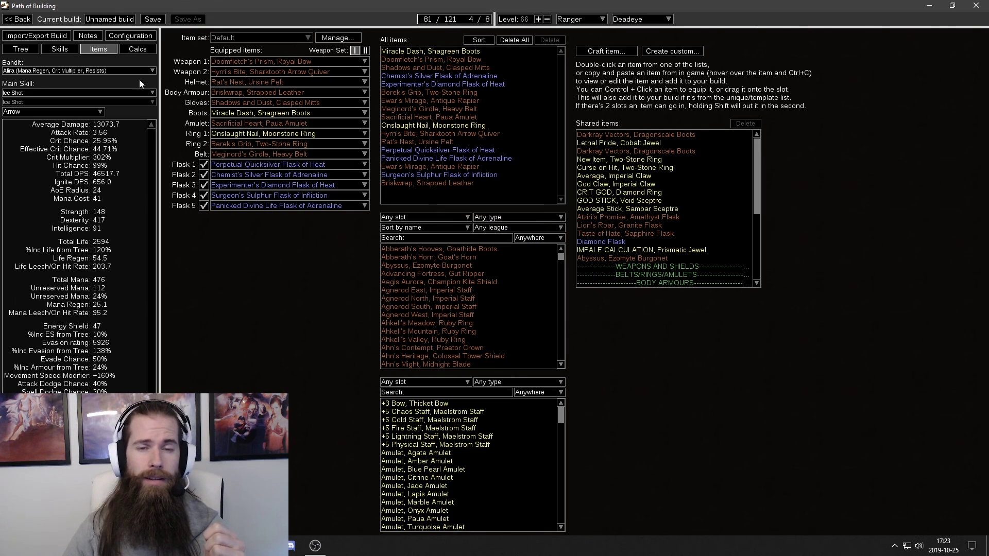
Configure projectile distance 10 and a Burning, Ignited, Chilled Shaper/Guardian boss, giving 60634.6 Total DPS.
click(131, 36)
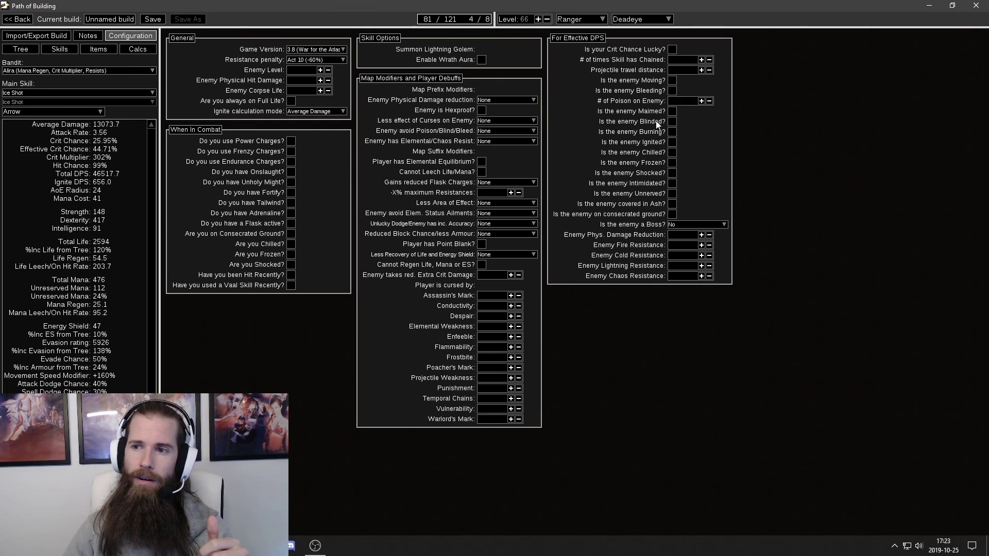
click(678, 70)
text(10)
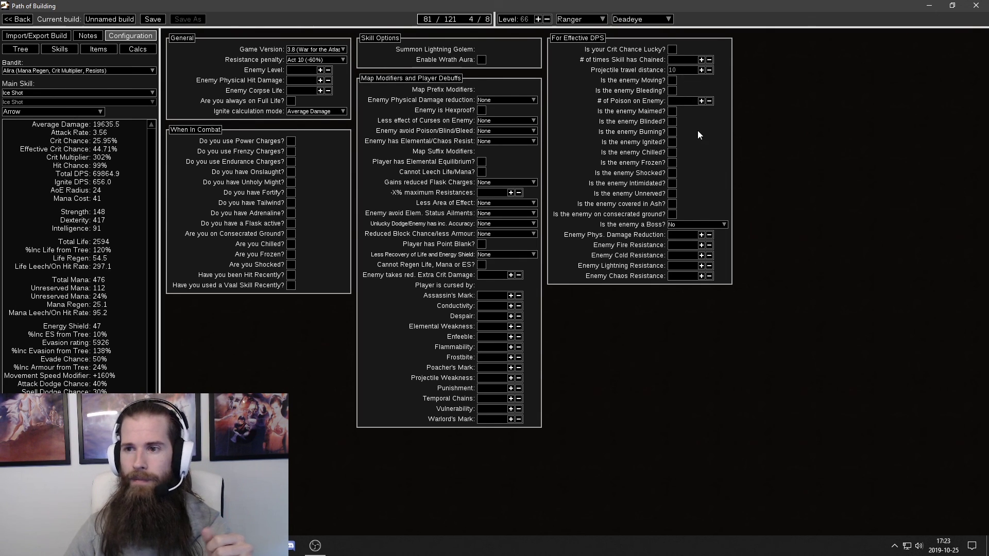
click(672, 132)
click(672, 142)
click(672, 153)
click(701, 224)
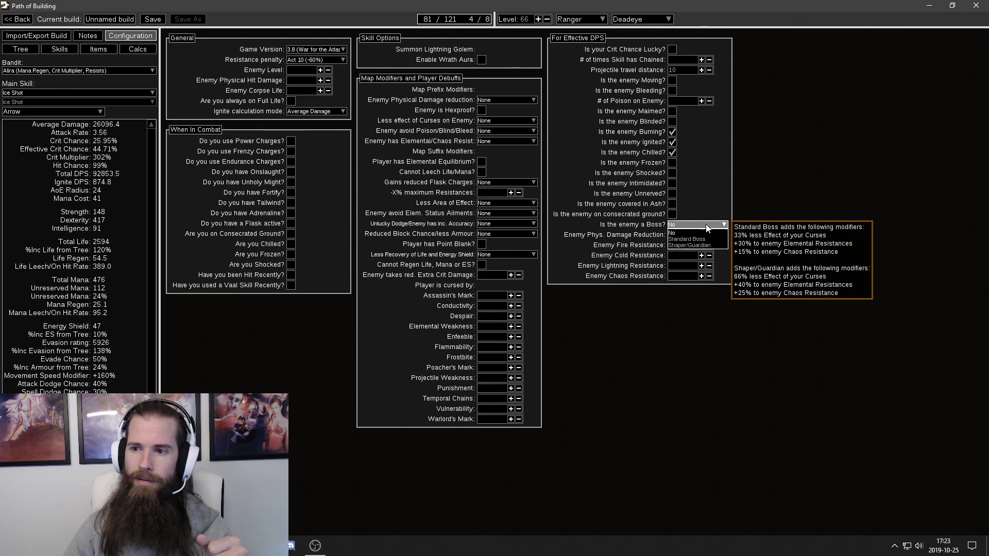
click(690, 246)
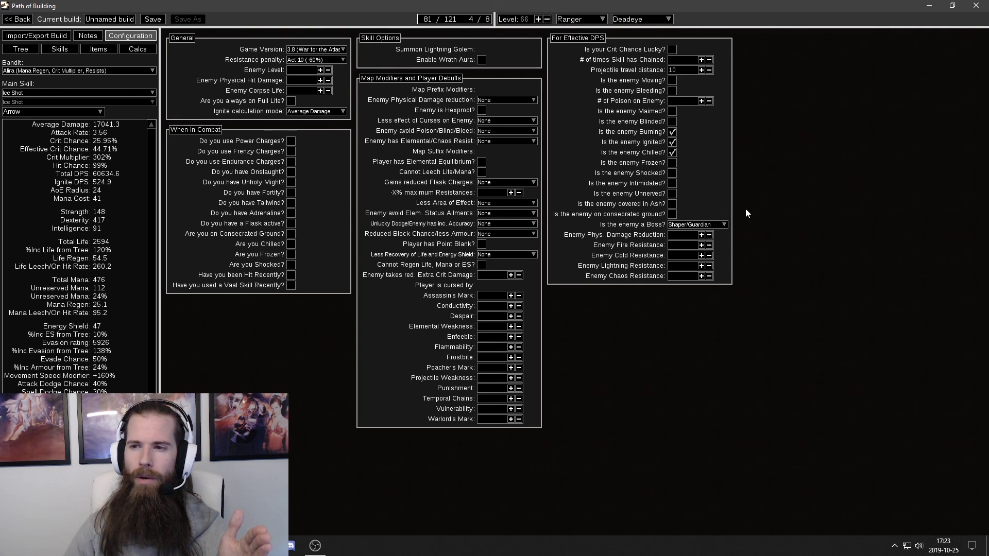
mouse_move(667, 196)
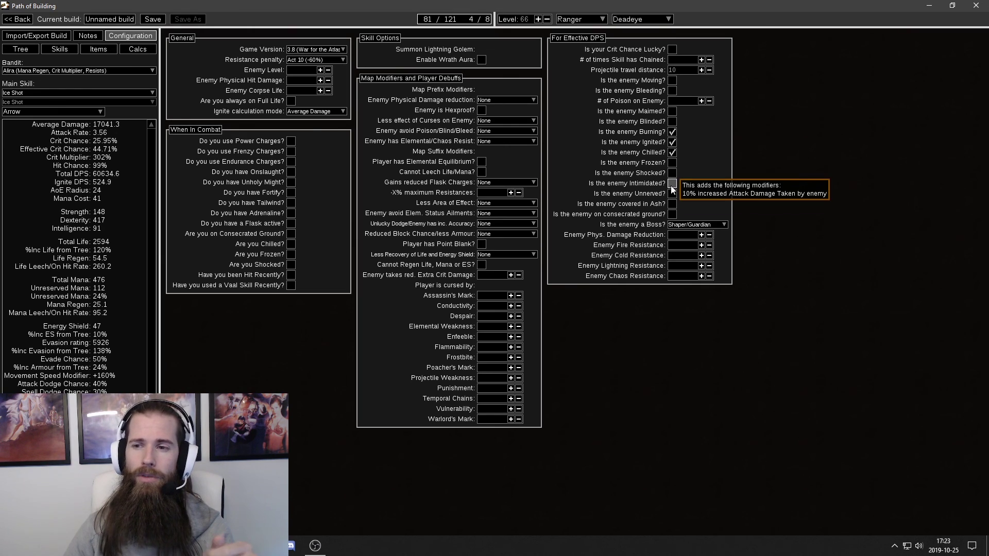